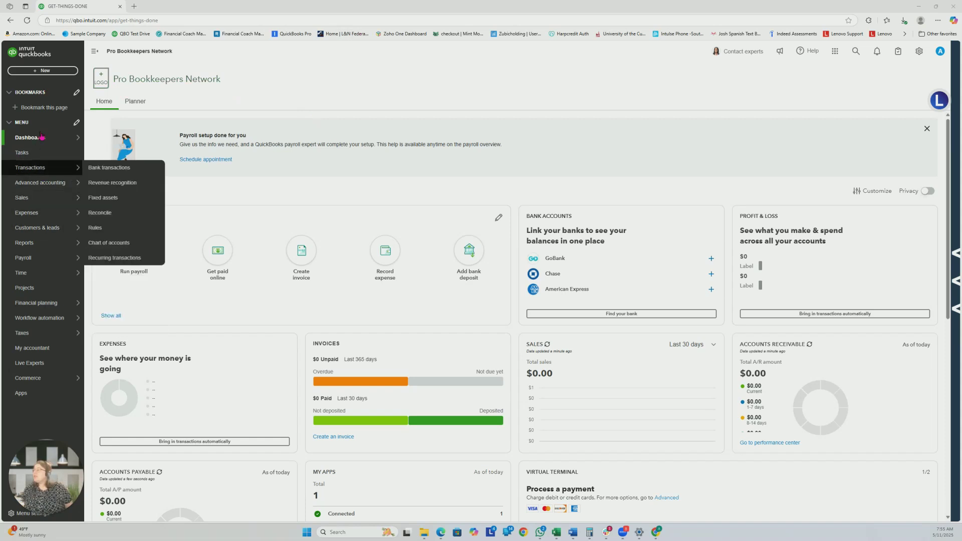
# Open the Payroll Overview page from the left menu
pyautogui.moveTo(38, 259)
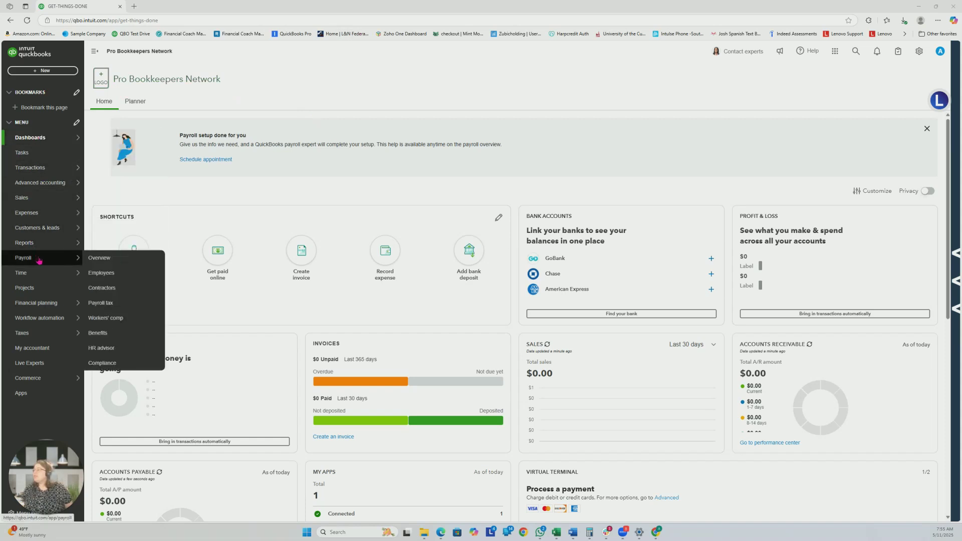
pyautogui.click(105, 262)
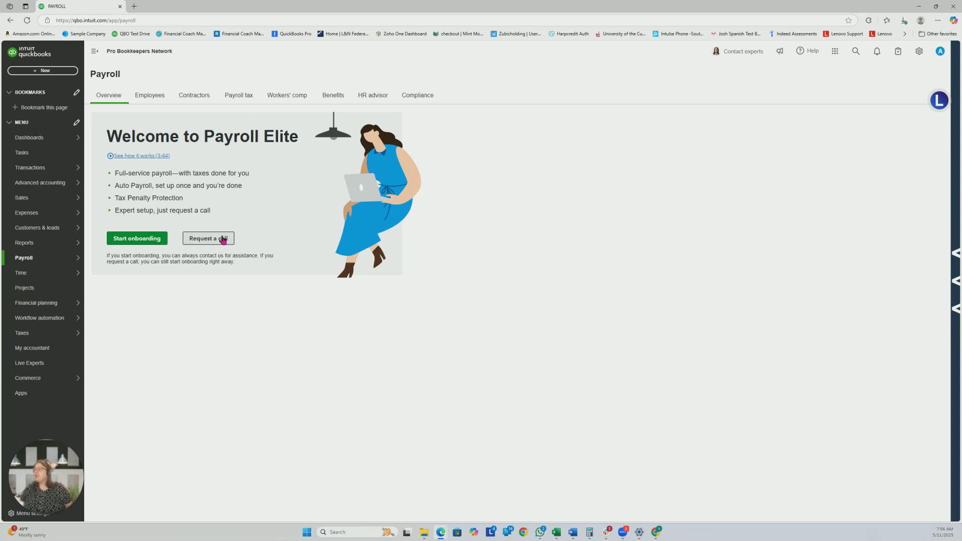
# Start payroll onboarding and answer No to having paid employees in 2025
pyautogui.click(125, 239)
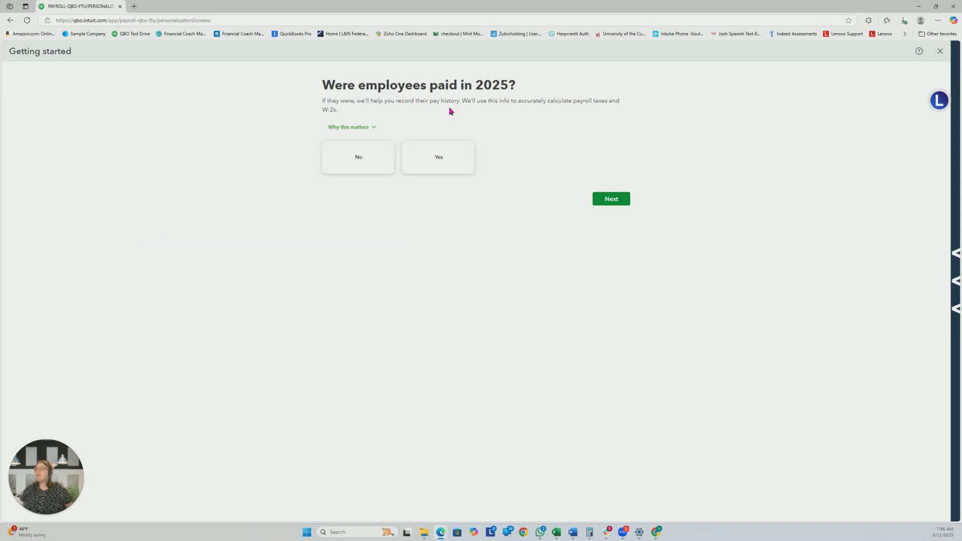
pyautogui.click(371, 130)
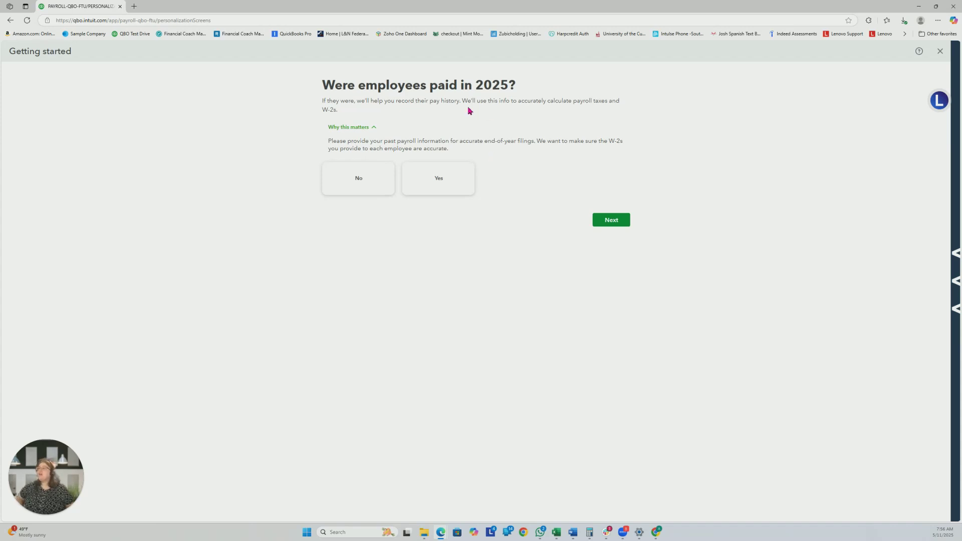
pyautogui.click(362, 187)
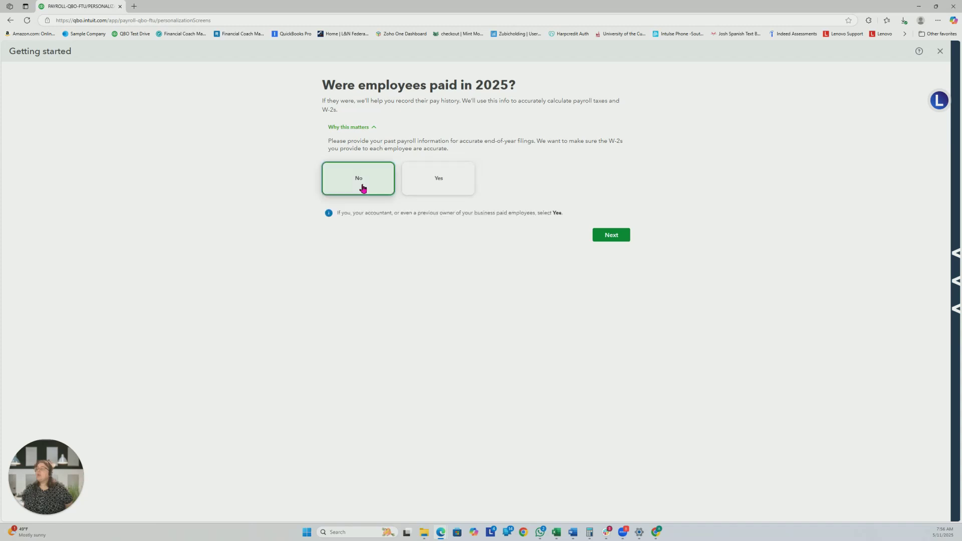
pyautogui.click(612, 239)
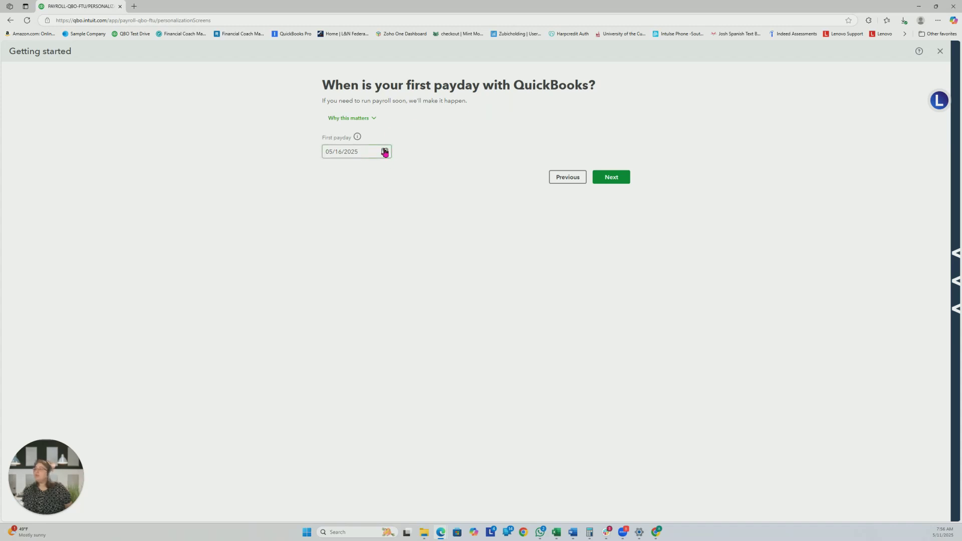
# Keep 05/16/2025 as the first payday and continue to the work location step
pyautogui.click(374, 119)
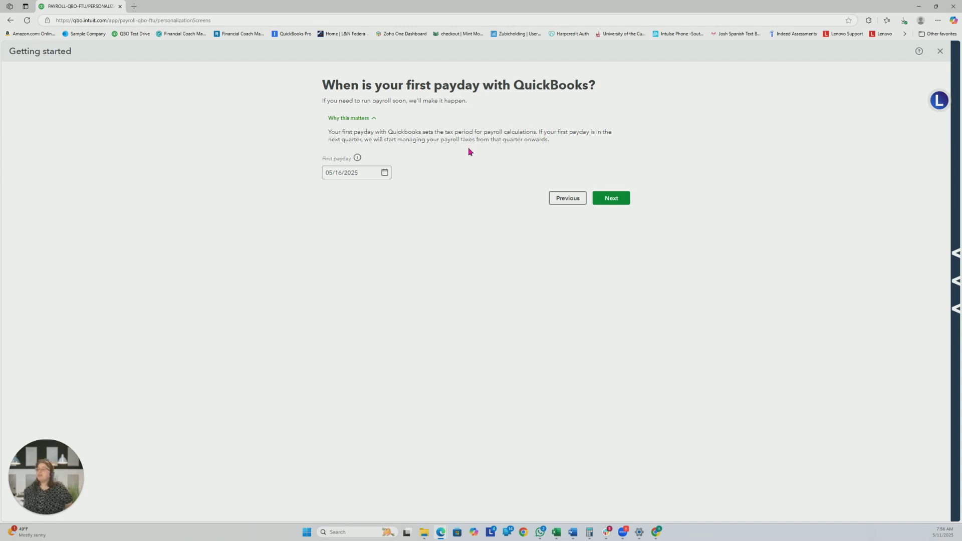
pyautogui.click(386, 173)
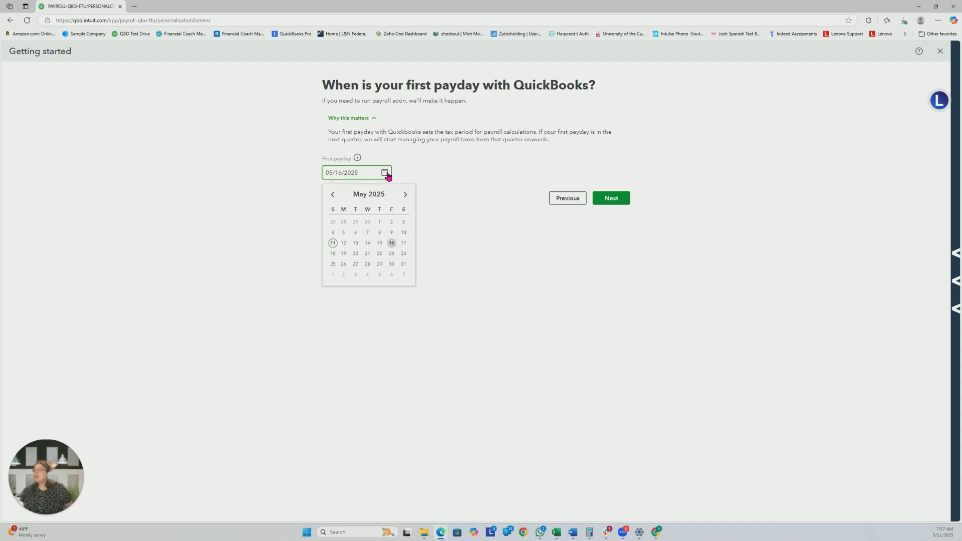
pyautogui.click(393, 244)
pyautogui.click(617, 200)
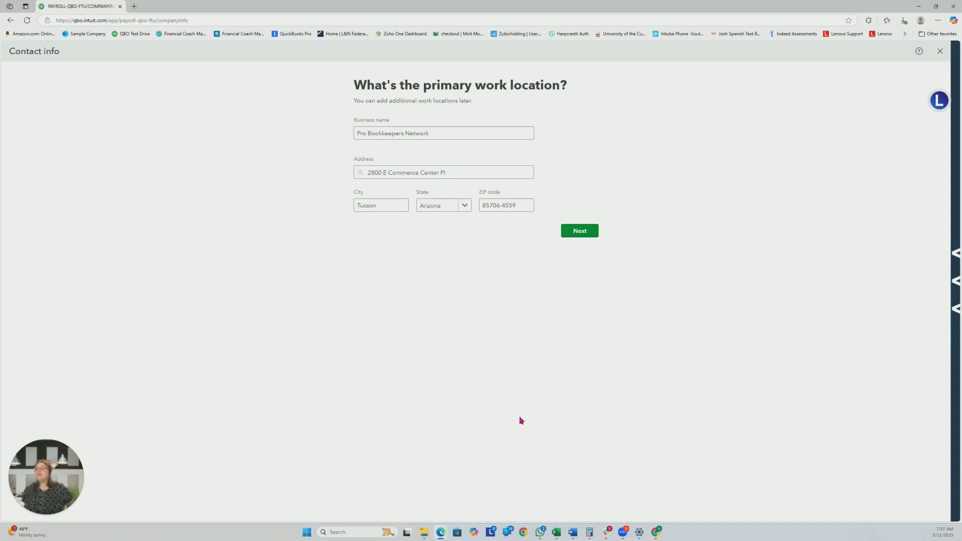
# Accept the suggested work location address and fill the payroll contact with the saved business phone
pyautogui.click(580, 232)
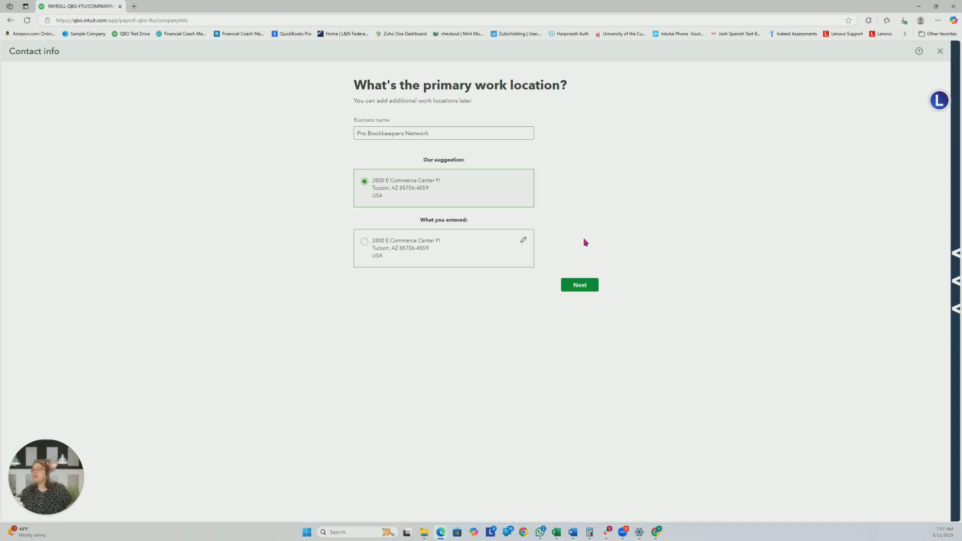
pyautogui.click(583, 288)
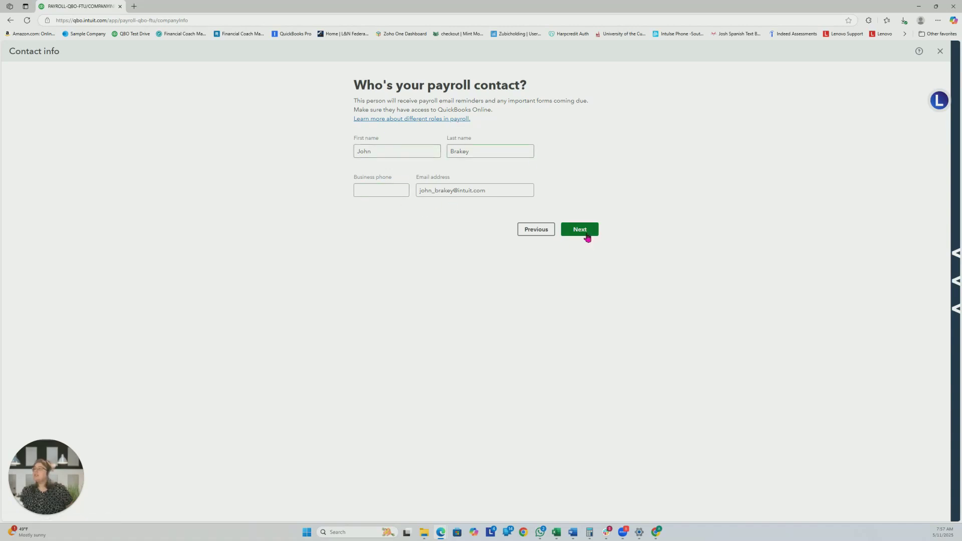
pyautogui.click(585, 236)
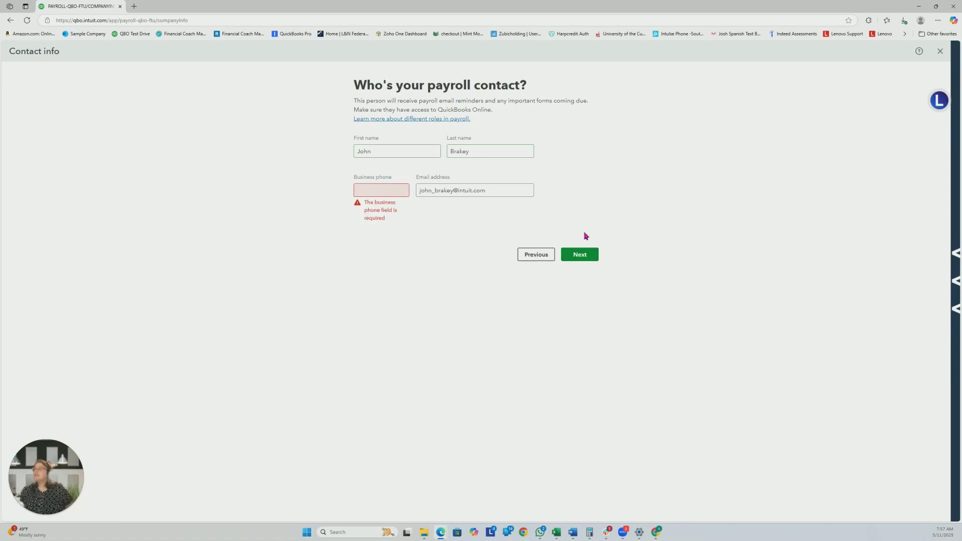
pyautogui.click(383, 188)
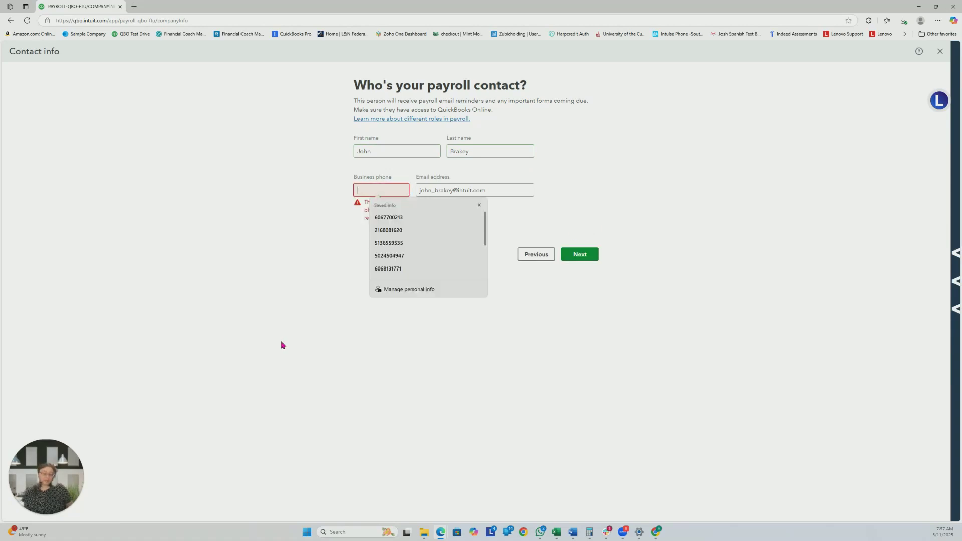
pyautogui.click(393, 217)
pyautogui.click(596, 234)
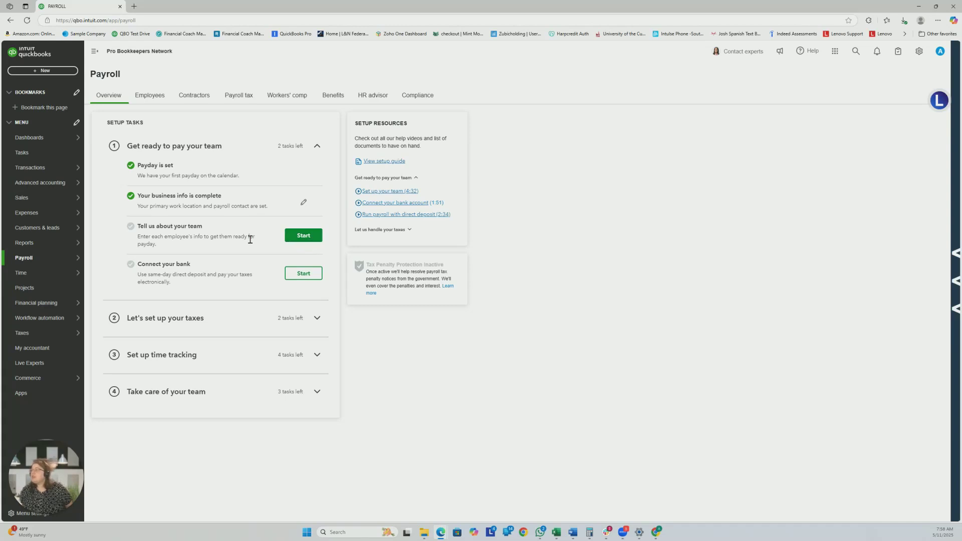
# Start the Tell us about your team task to see the ways to add employees
pyautogui.click(304, 237)
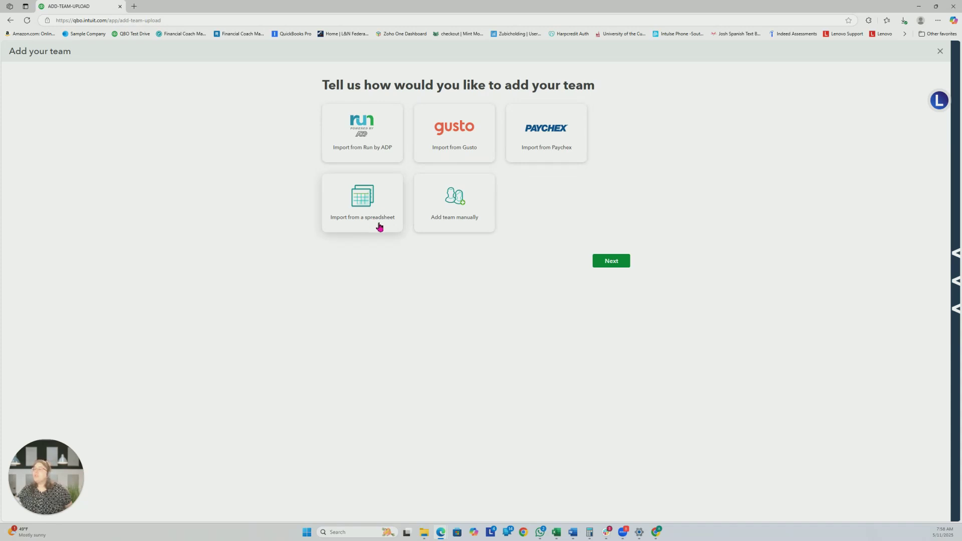
# Choose Add team manually and open a blank Add an employee form
pyautogui.click(455, 207)
pyautogui.click(613, 262)
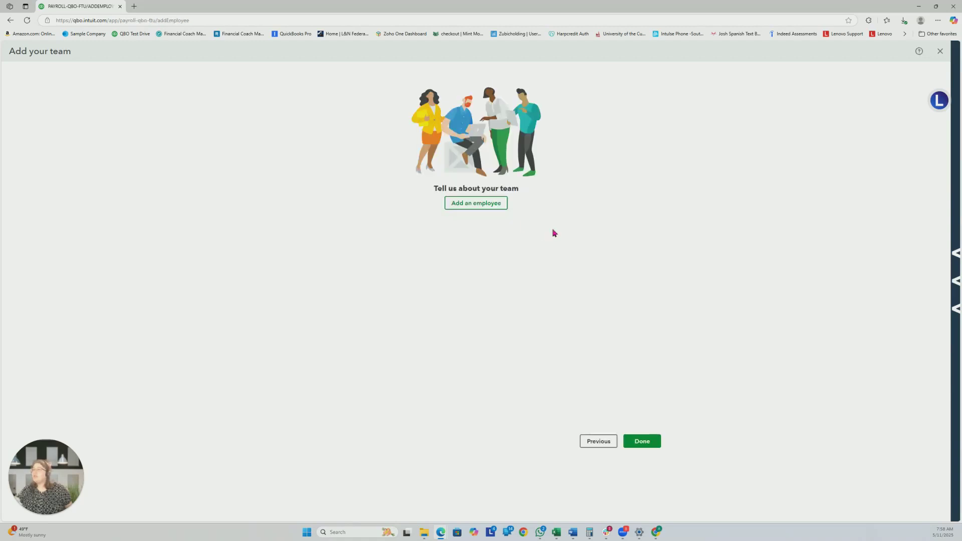
pyautogui.click(466, 204)
pyautogui.click(379, 149)
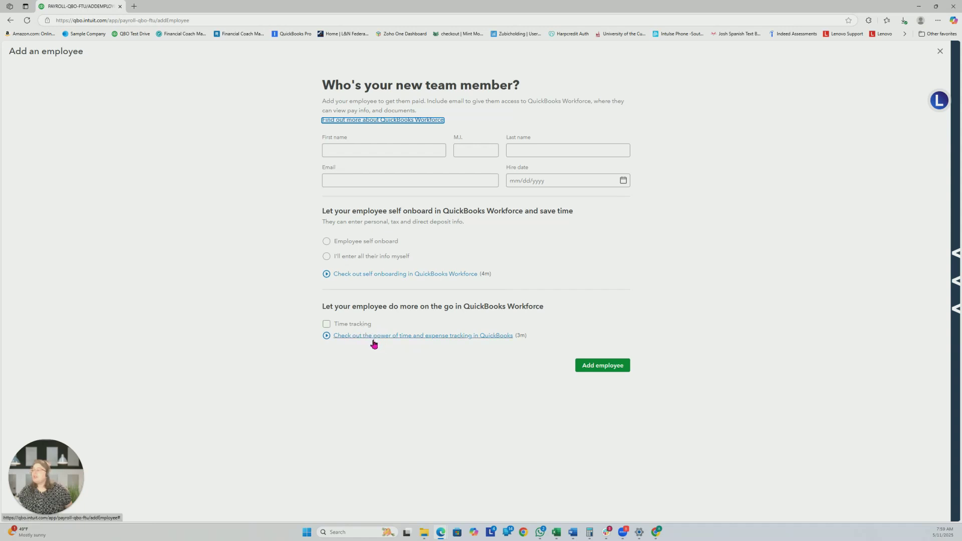
# Enter the employee's first name (fixing a typo), last name and e-mail address
pyautogui.click(351, 148)
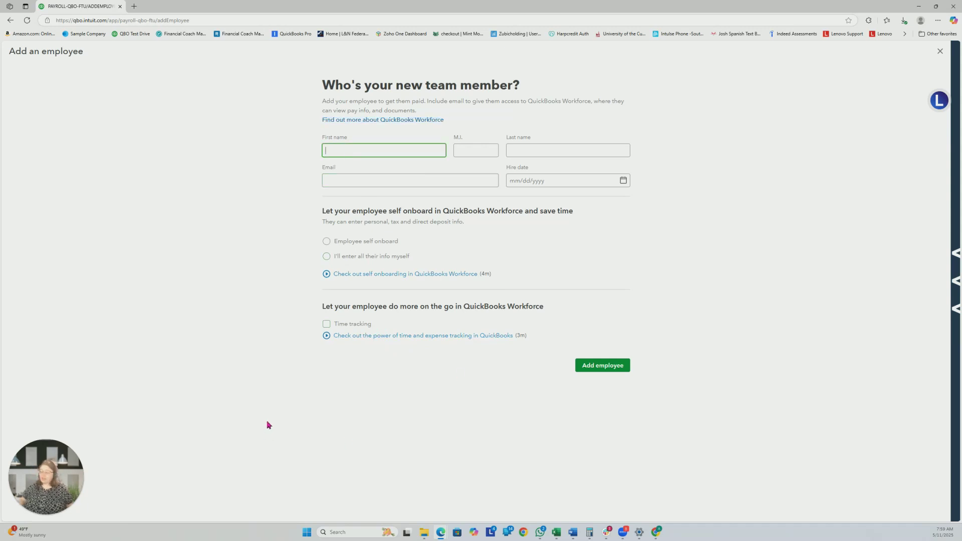
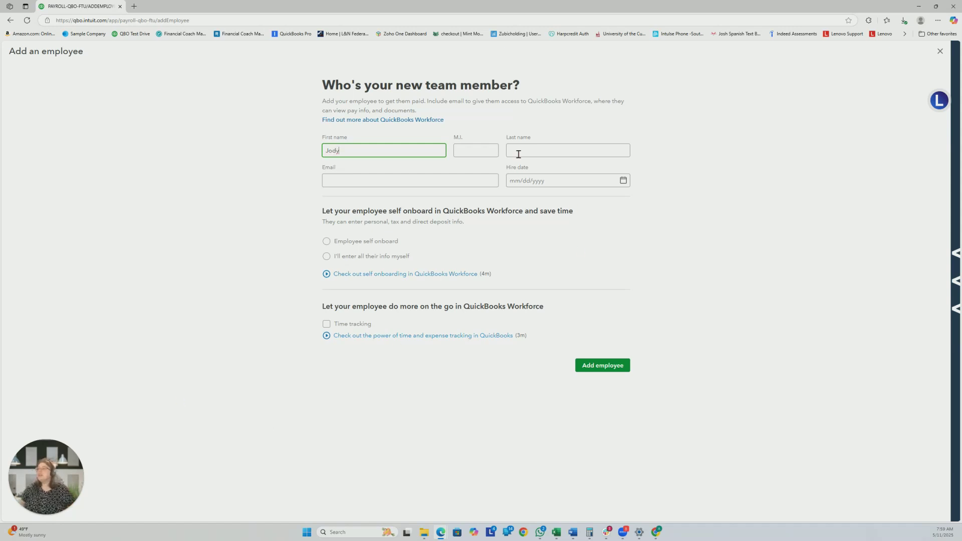
pyautogui.click(518, 152)
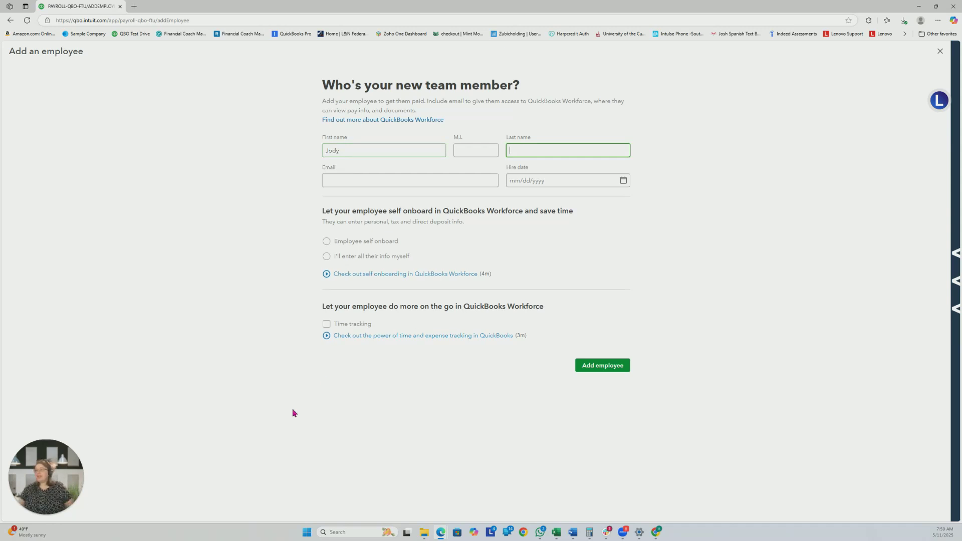
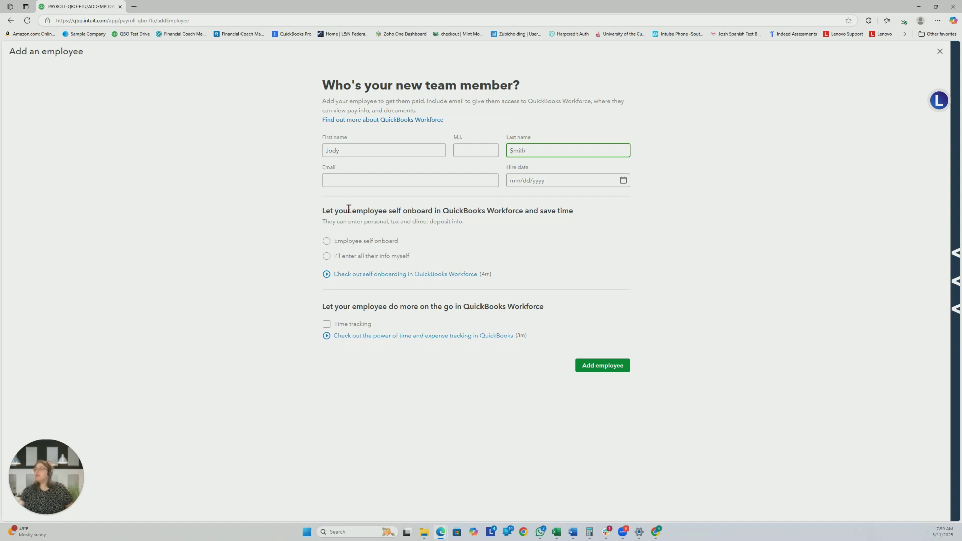
pyautogui.click(357, 186)
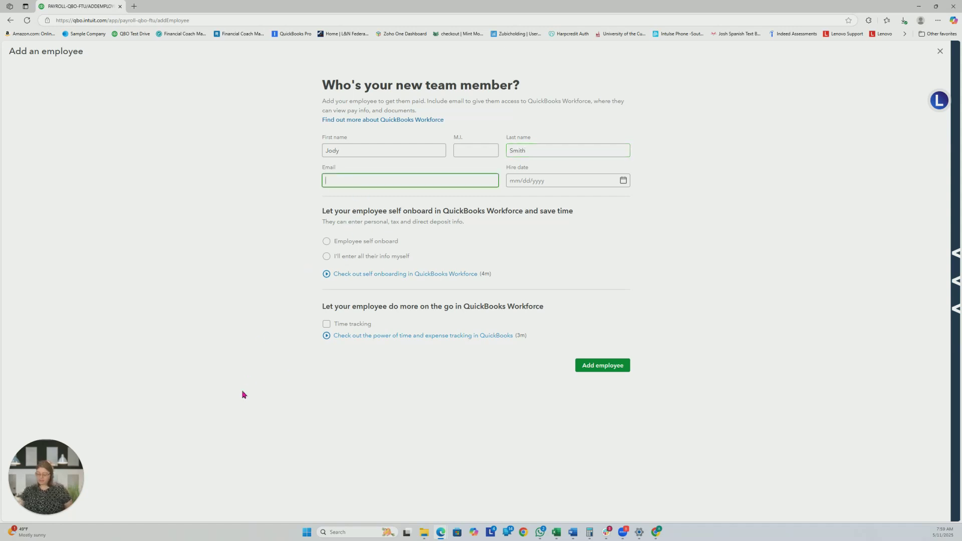
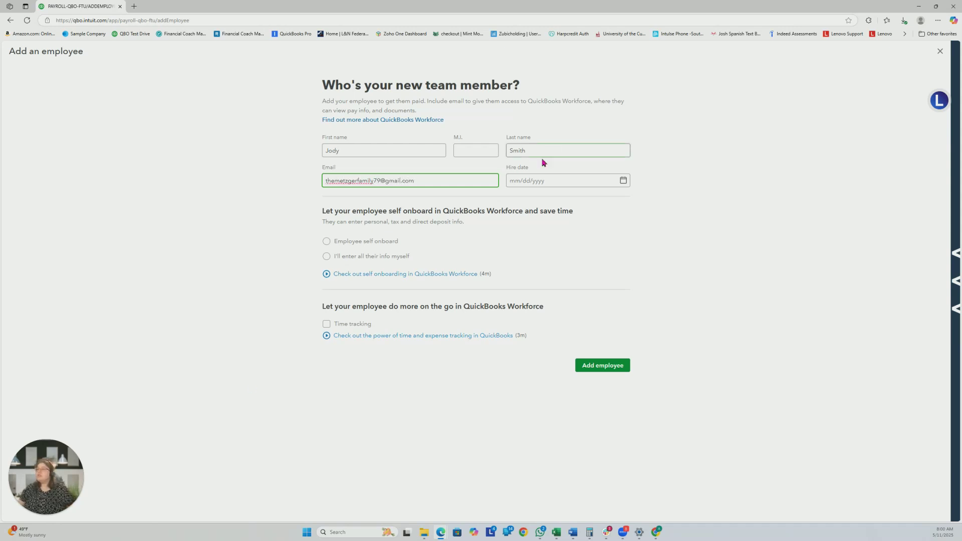
# Set hire date 05/11/2025 and choose I'll enter all their info myself
pyautogui.click(532, 185)
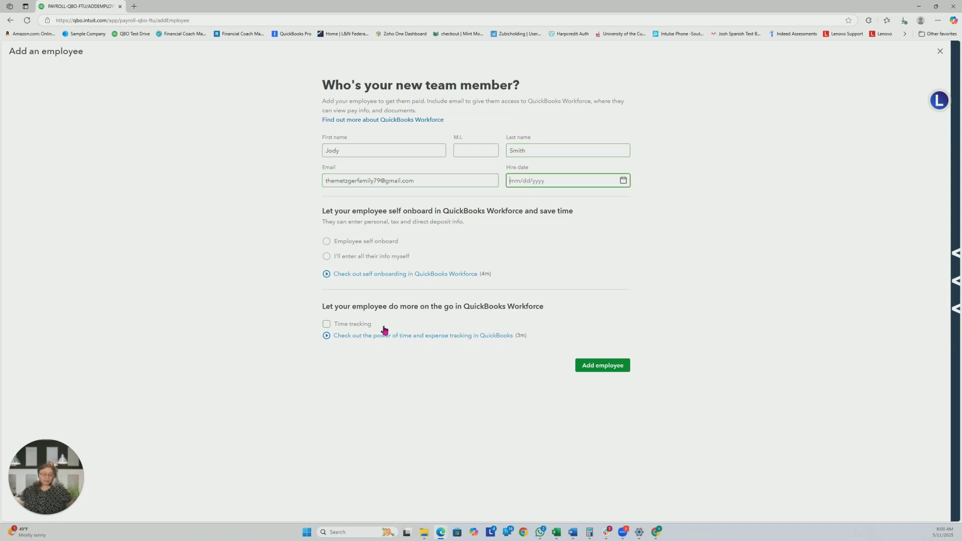
pyautogui.write('05')
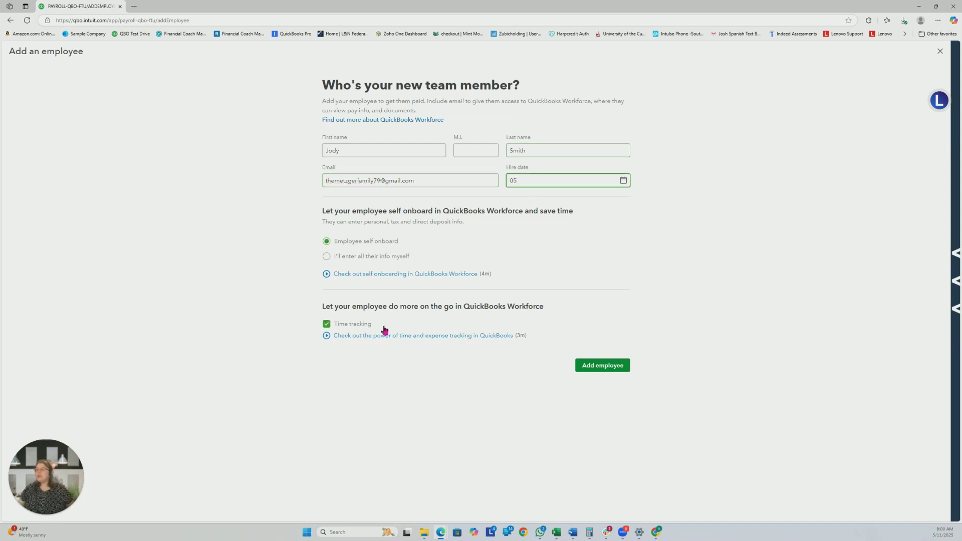
pyautogui.write('/11/2025')
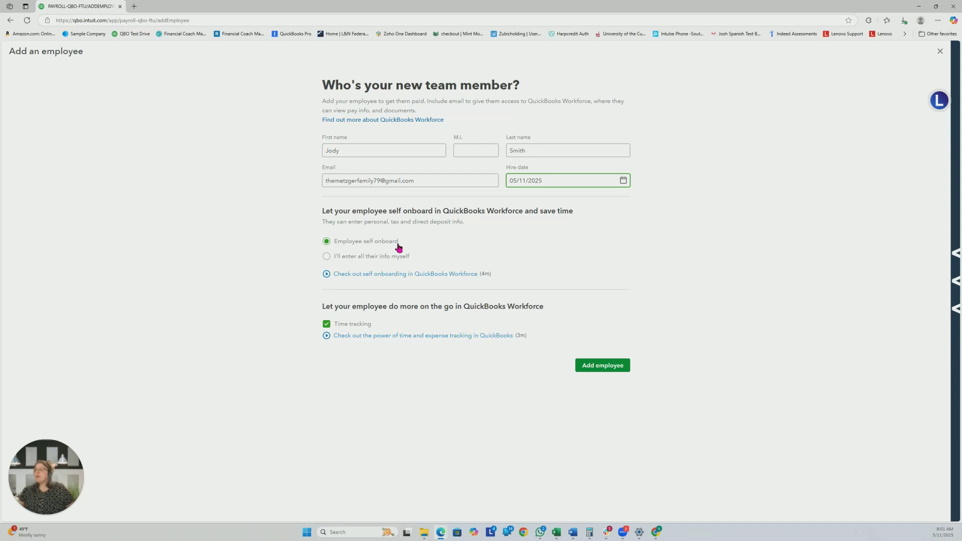
pyautogui.click(326, 257)
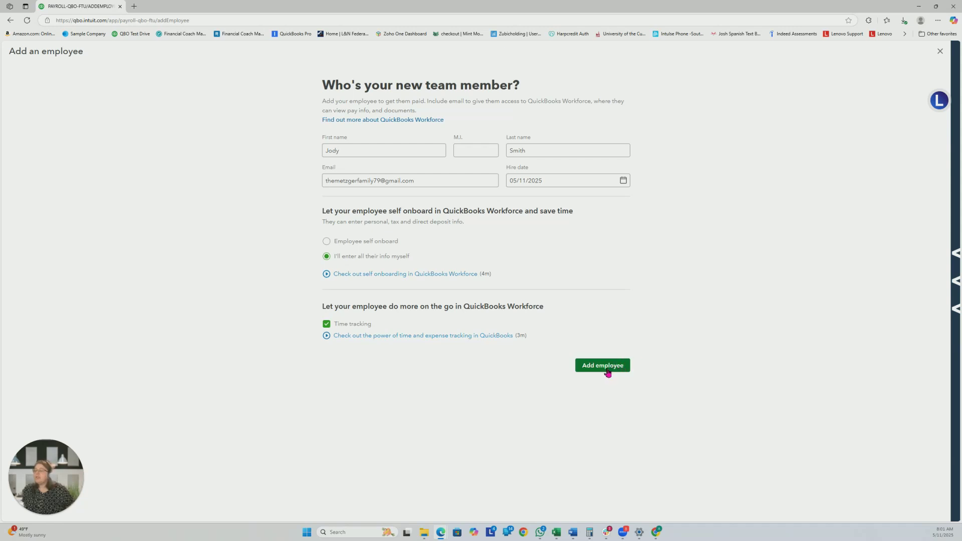
# Add the employee and confirm the verification code sent by text message
pyautogui.click(606, 370)
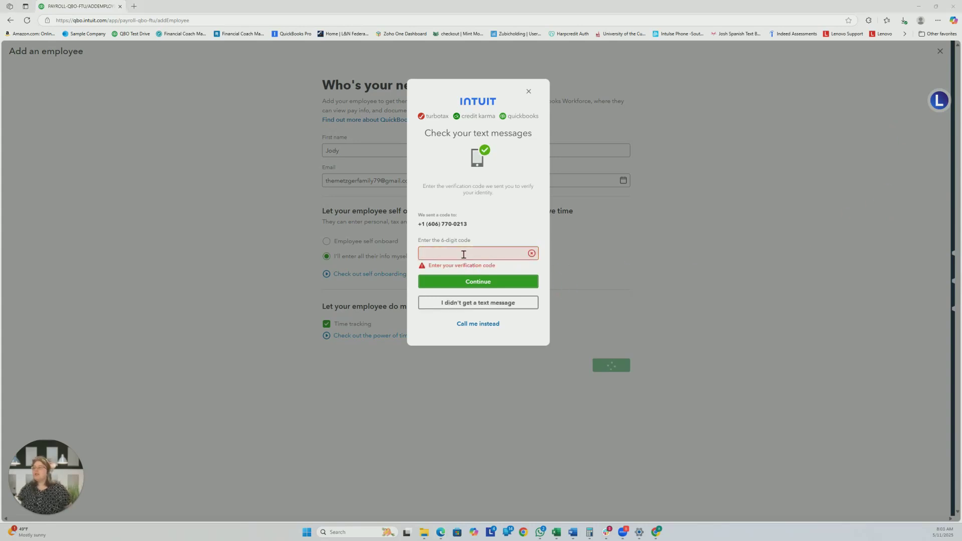
pyautogui.click(464, 253)
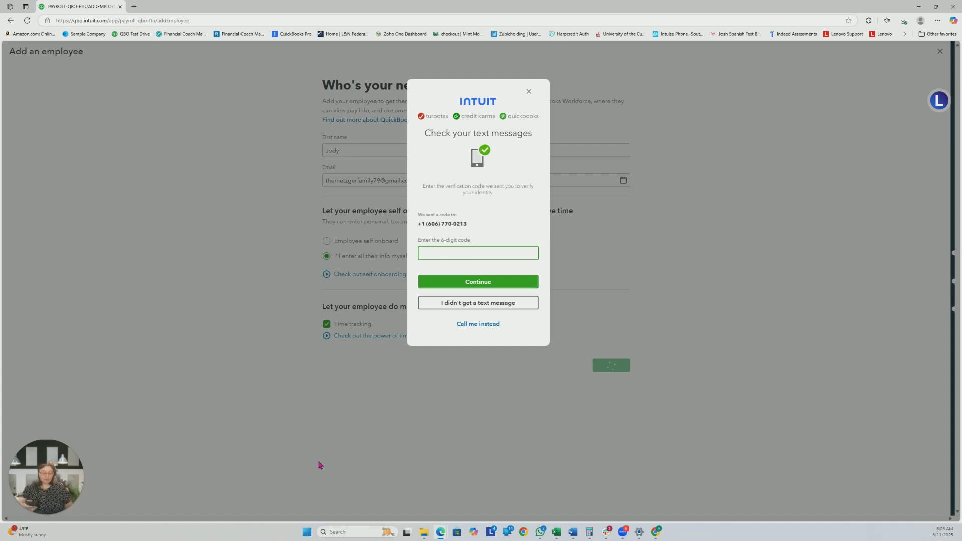
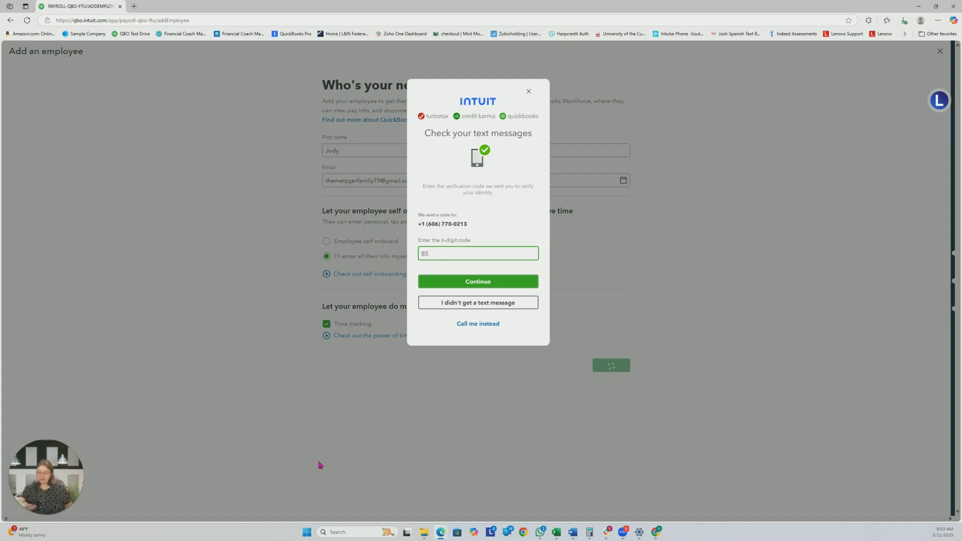
pyautogui.click(445, 284)
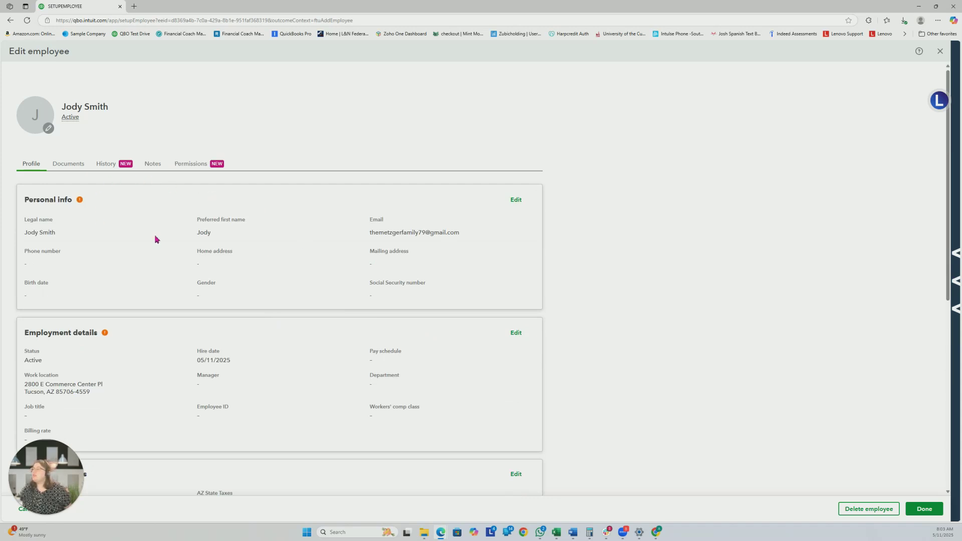
# Edit personal info to add the employee's home phone and home address from the suggestion
pyautogui.click(517, 202)
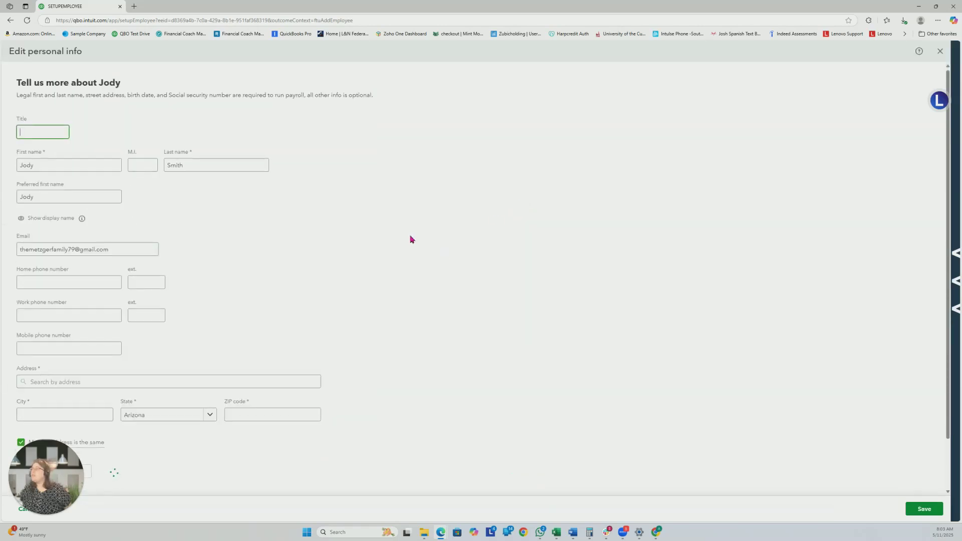
pyautogui.click(50, 284)
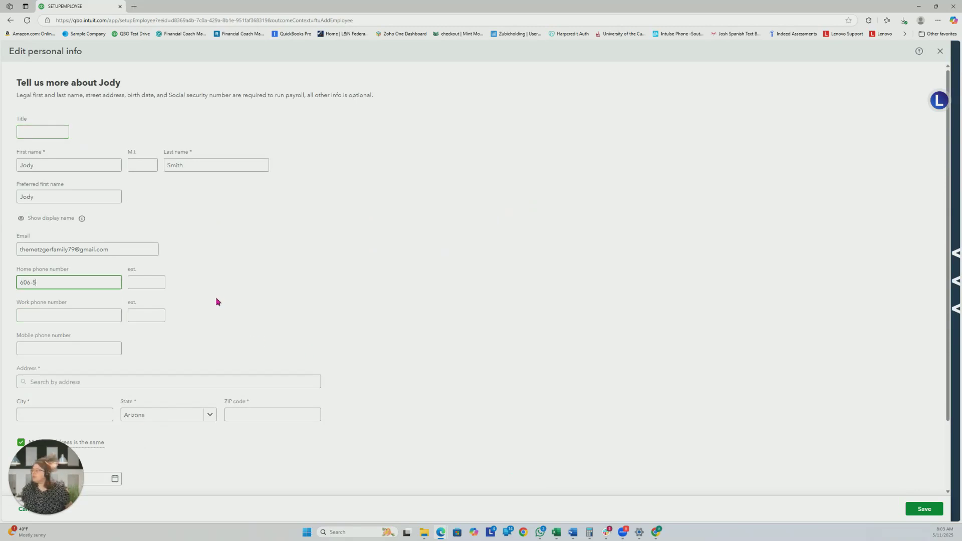
pyautogui.scroll(-2, 138, 345)
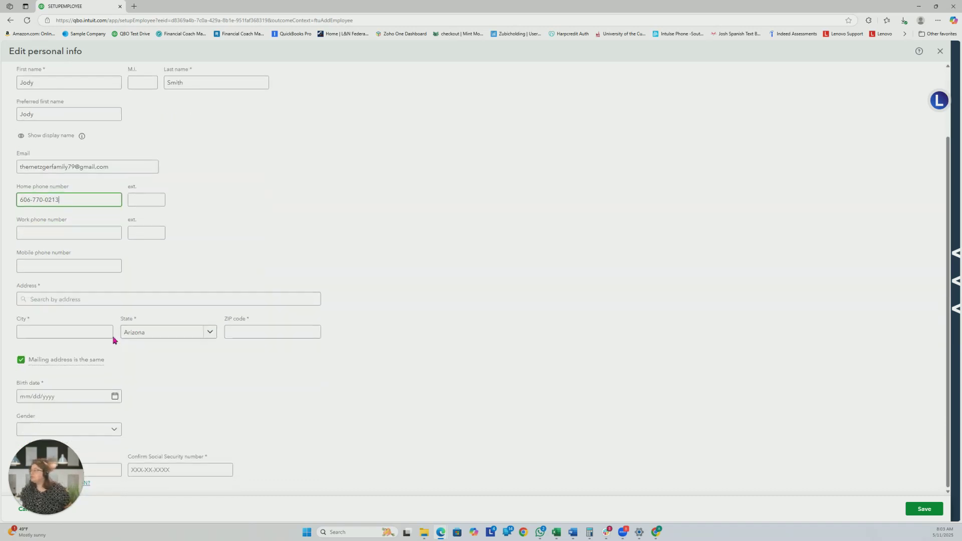
pyautogui.click(61, 303)
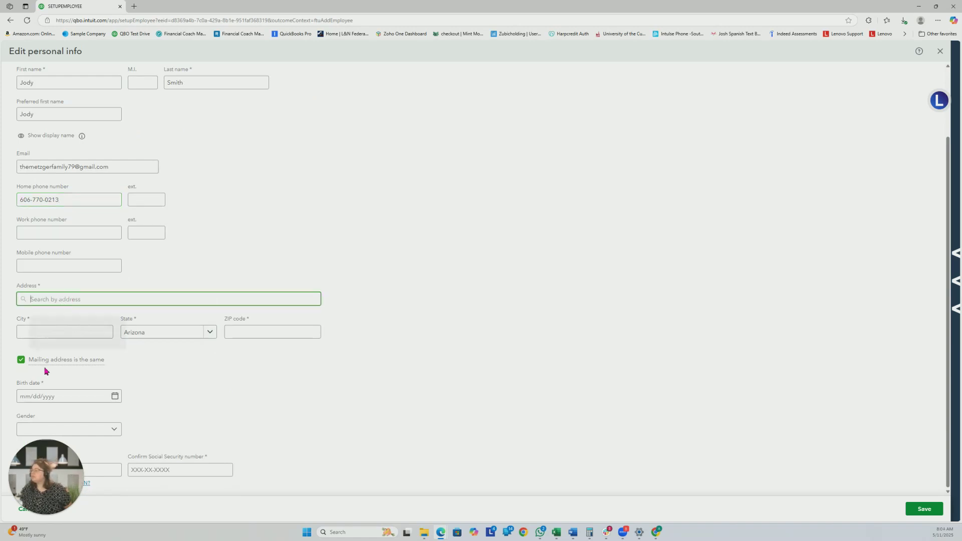
pyautogui.write('18')
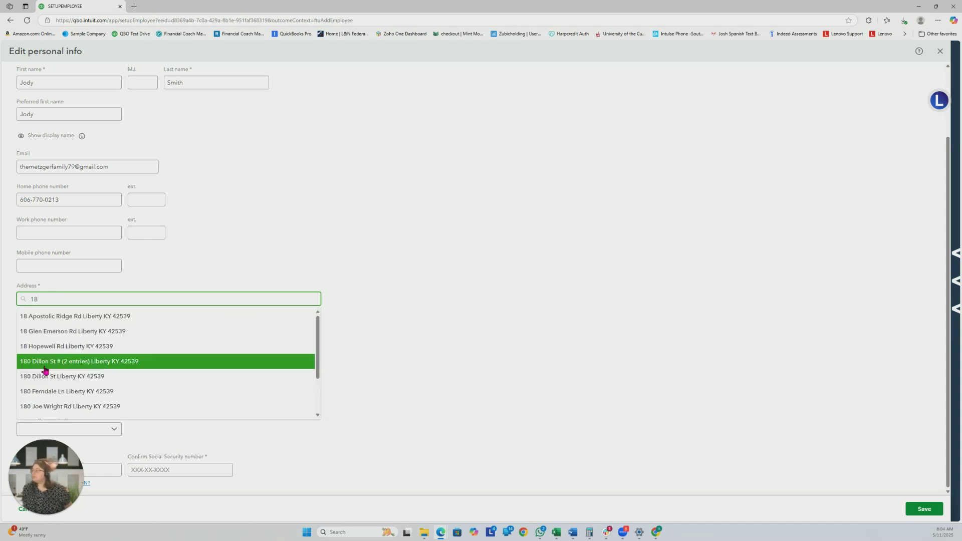
pyautogui.click(77, 330)
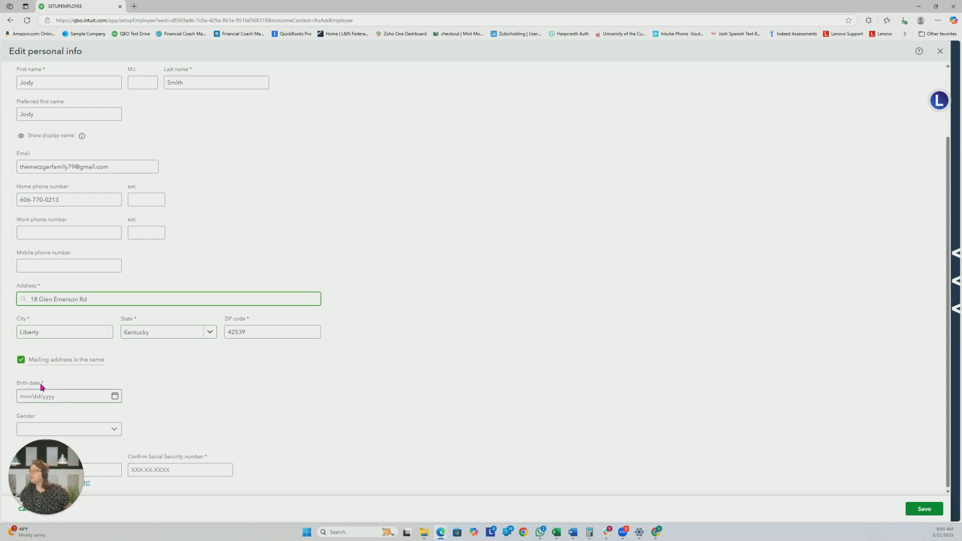
# Enter the employee's birth date and set gender to Female
pyautogui.click(27, 398)
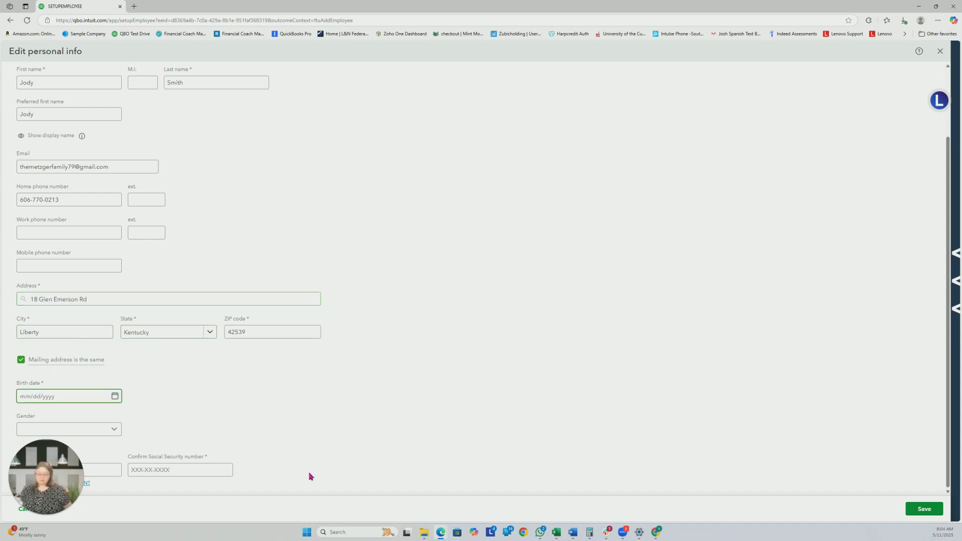
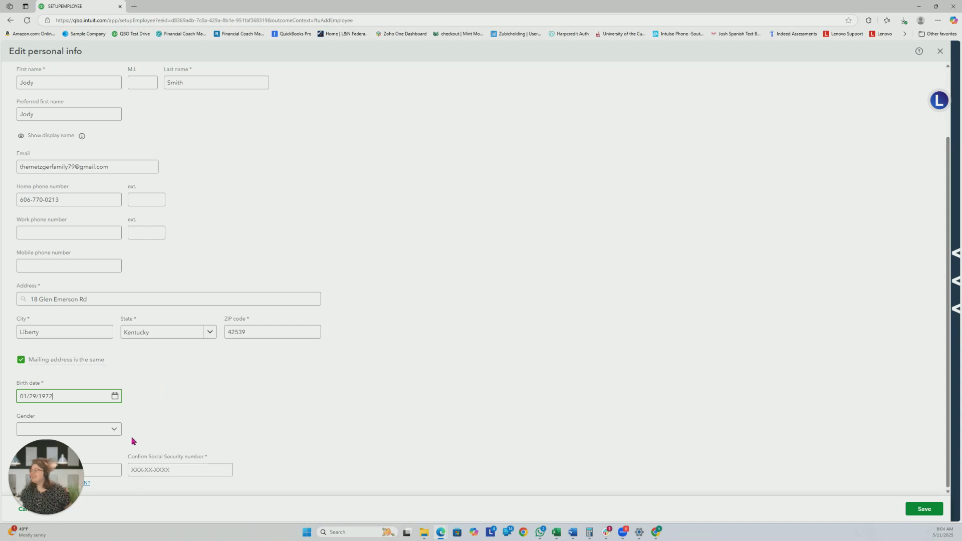
pyautogui.click(116, 430)
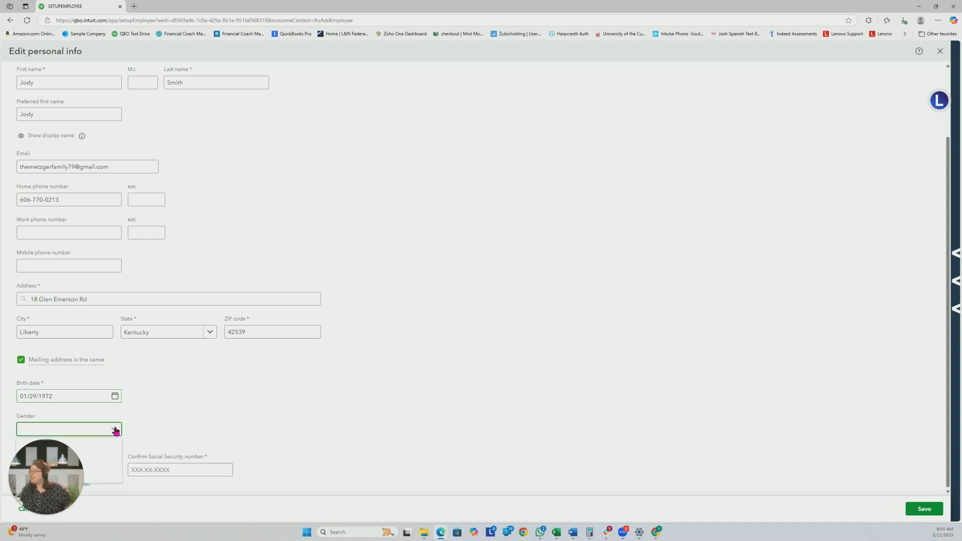
pyautogui.click(113, 457)
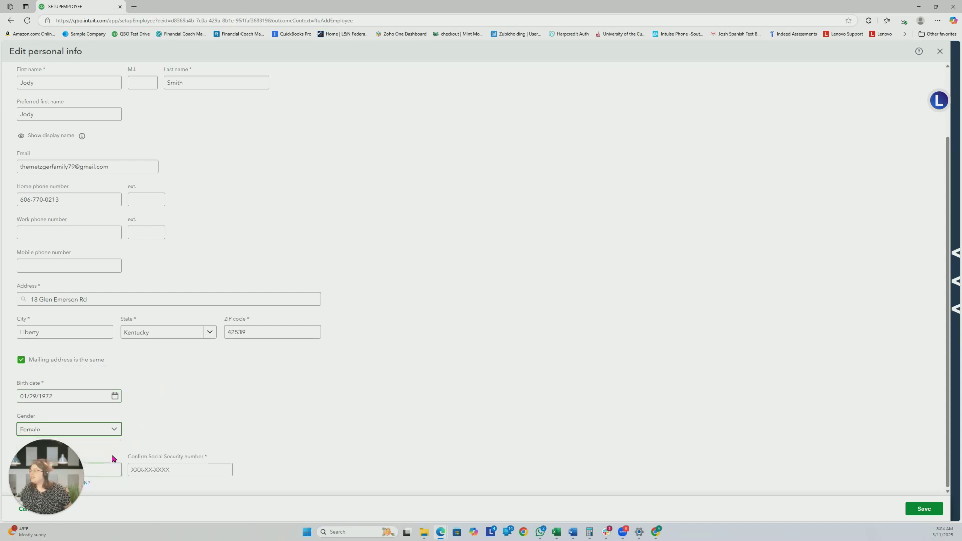
# Enter the SSN in both Social Security number fields, clear the autofill popup, and save
pyautogui.click(107, 471)
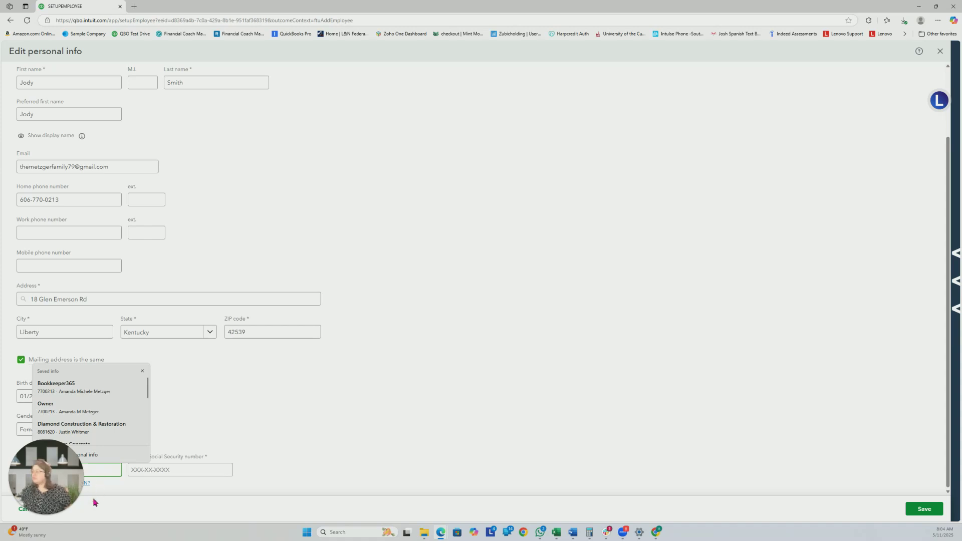
pyautogui.write('4')
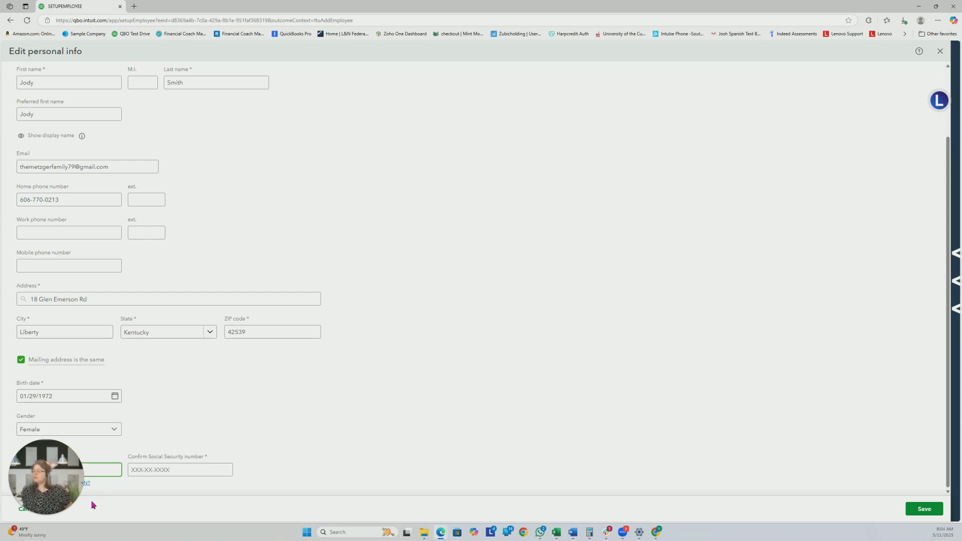
pyautogui.click(149, 474)
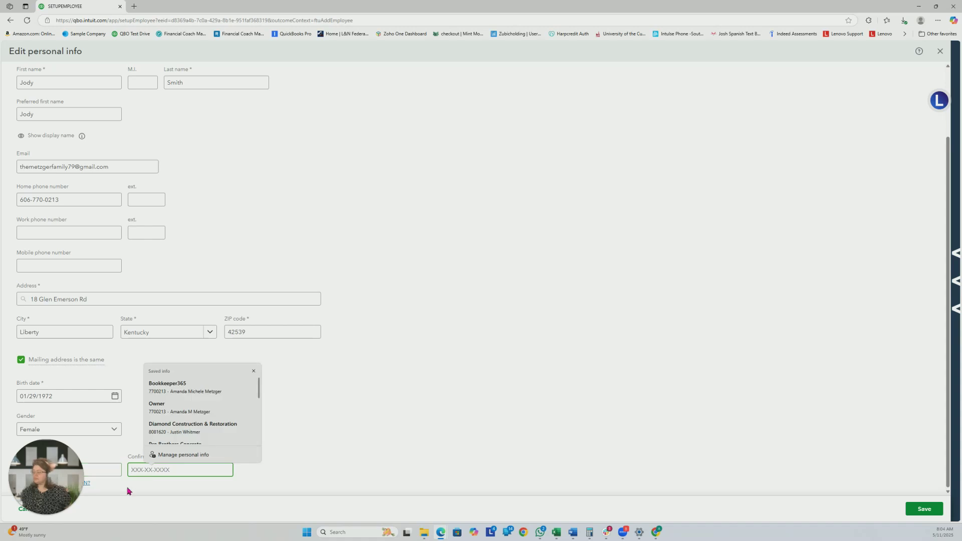
pyautogui.click(393, 419)
pyautogui.click(161, 472)
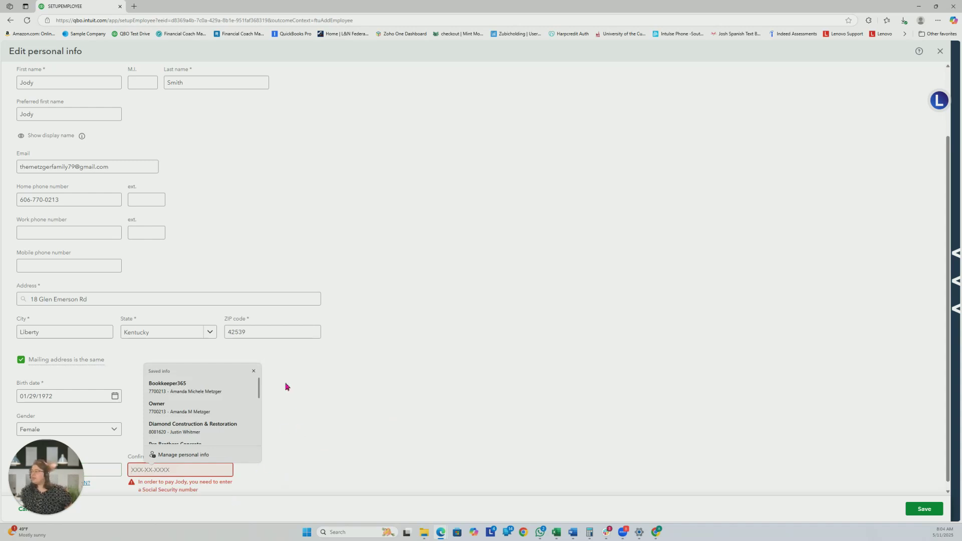
pyautogui.click(254, 371)
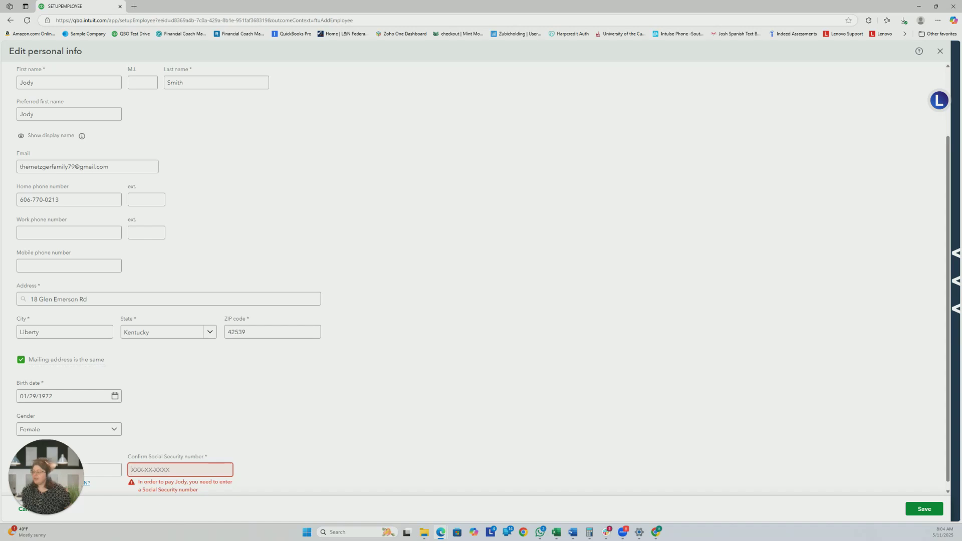
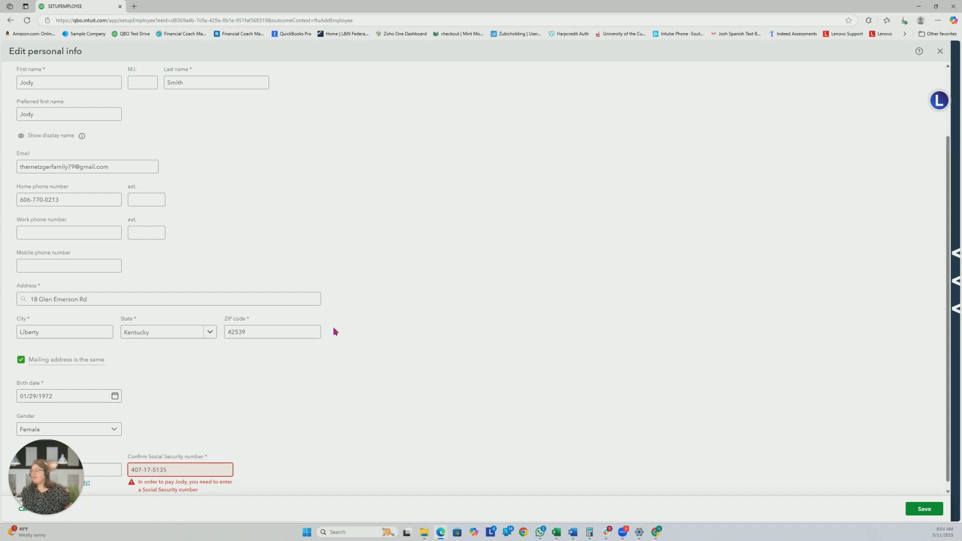
pyautogui.scroll(-1, 342, 345)
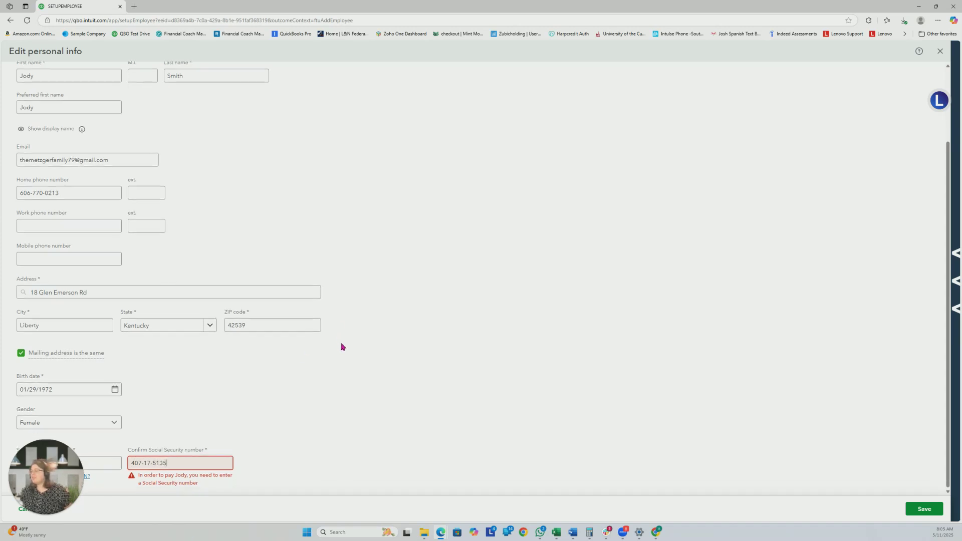
pyautogui.click(922, 510)
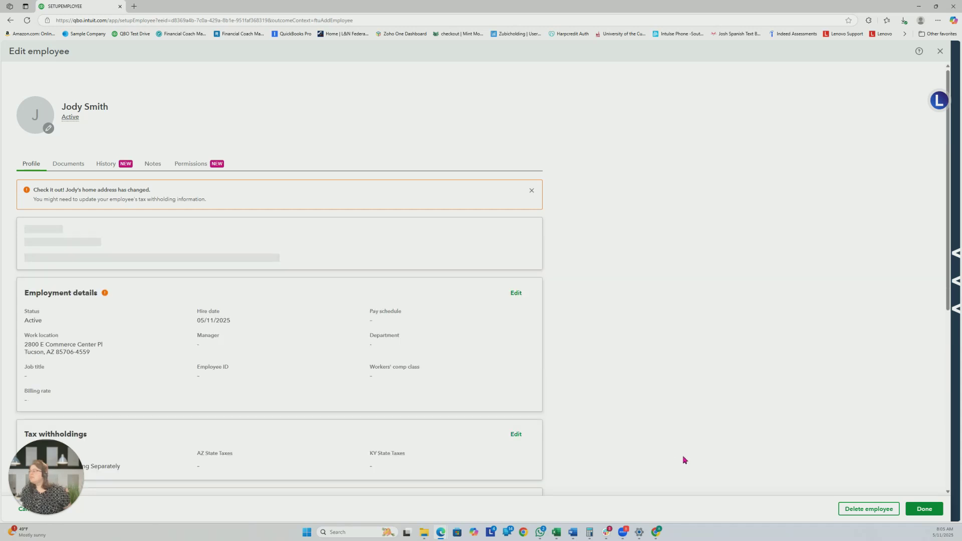
# Scroll to review the saved phone, home address, birth date, gender and masked SSN
pyautogui.scroll(-4, 323, 398)
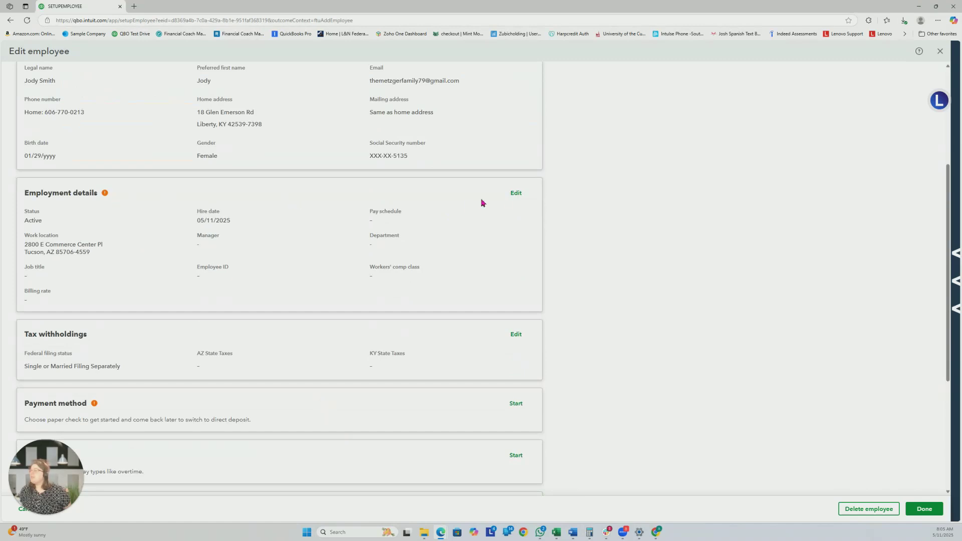
# Create a weekly Every Friday pay schedule, not applied to future employees, and save it
pyautogui.click(516, 194)
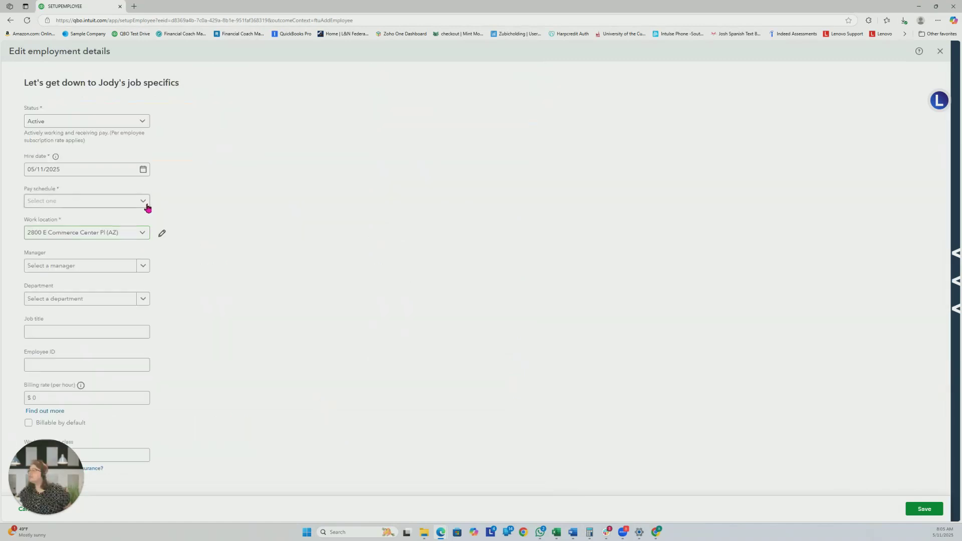
pyautogui.click(143, 202)
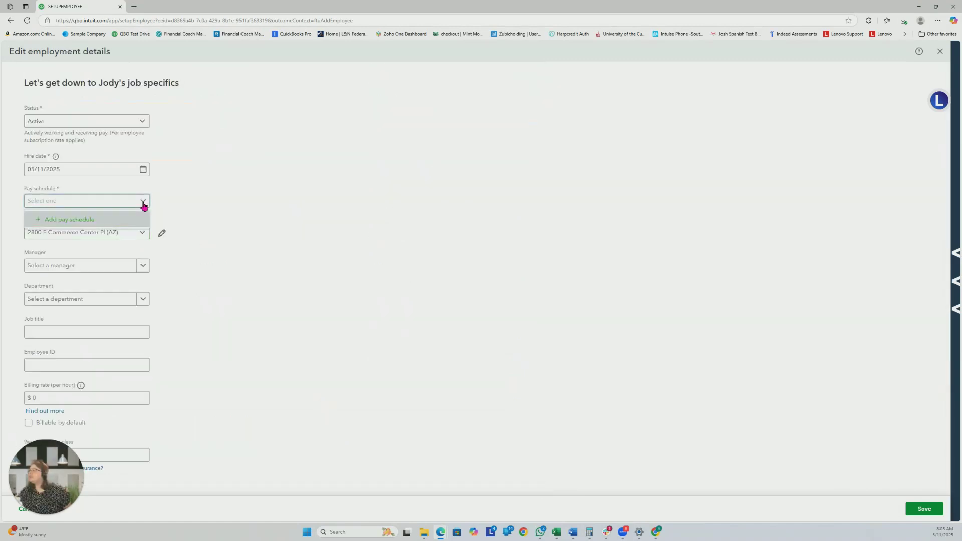
pyautogui.click(55, 222)
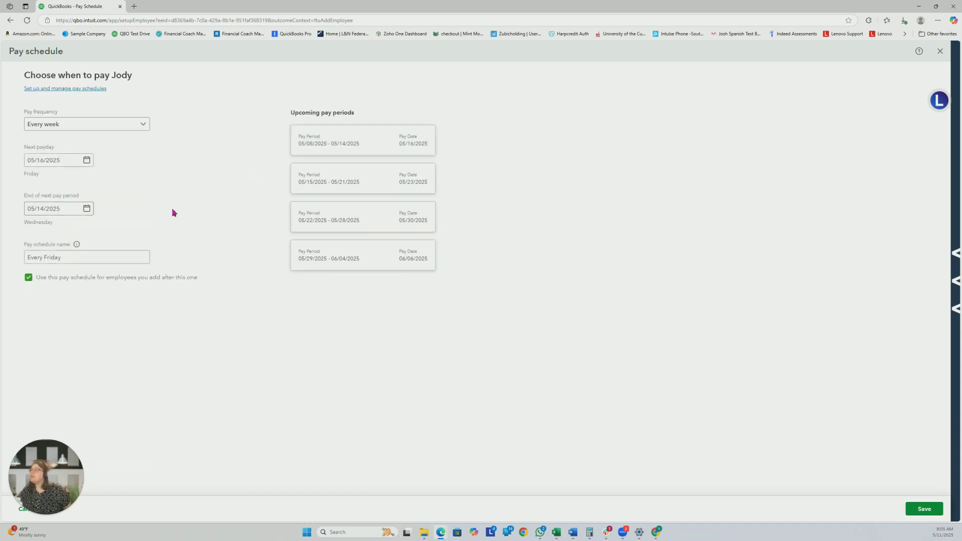
pyautogui.click(140, 125)
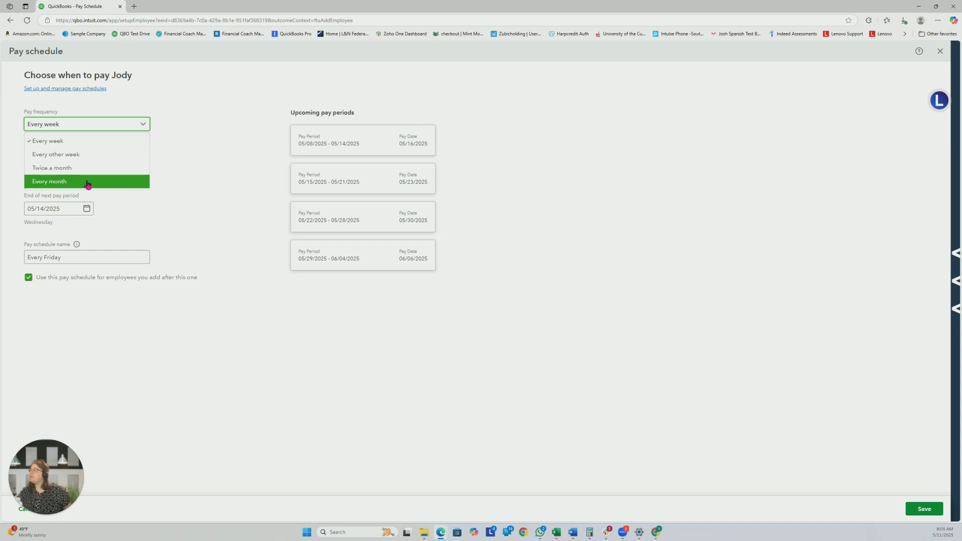
pyautogui.click(96, 146)
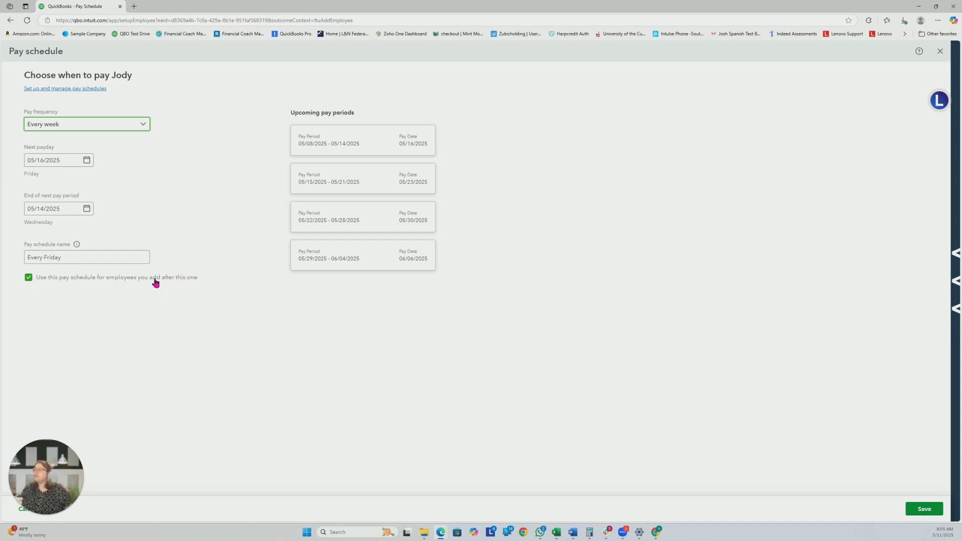
pyautogui.click(29, 278)
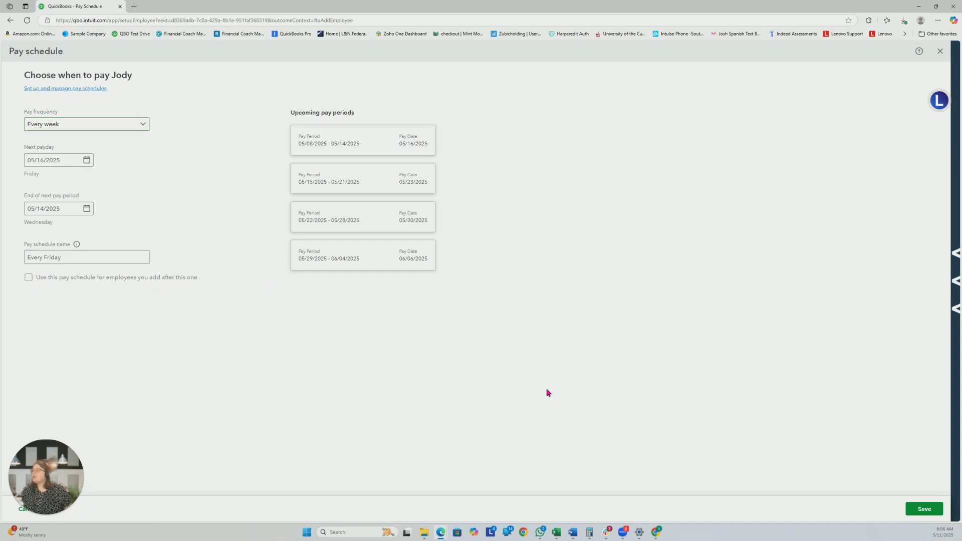
pyautogui.click(925, 509)
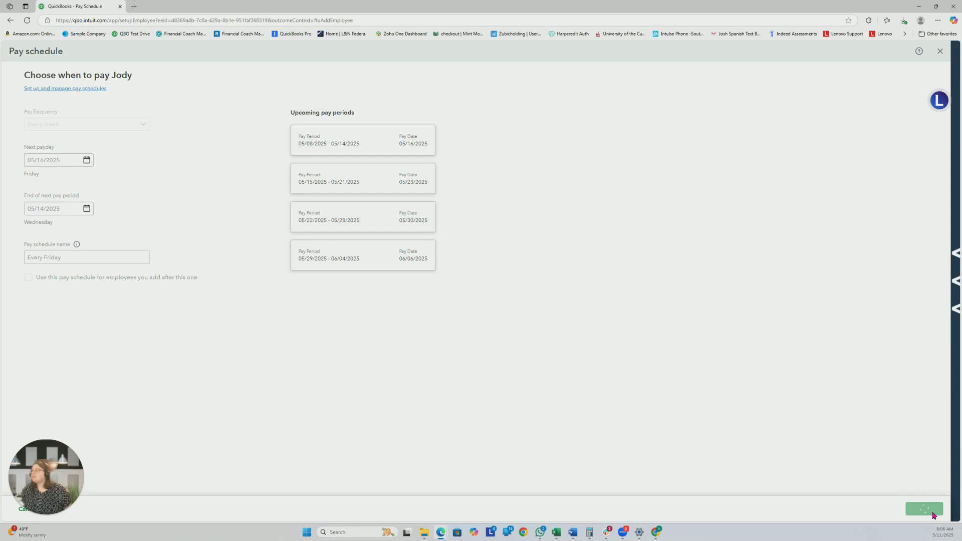
pyautogui.click(146, 268)
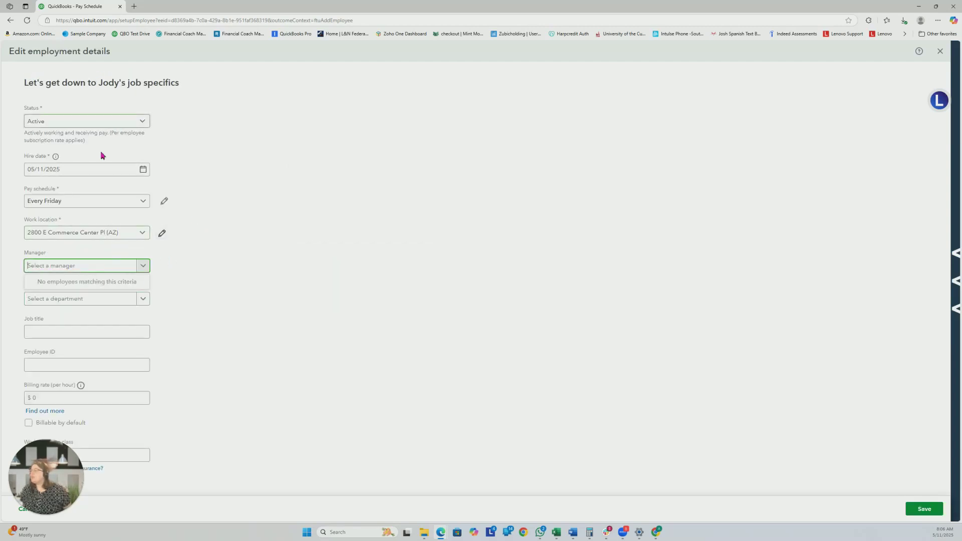
# Add and assign a new department named 'Admin'
pyautogui.click(214, 307)
pyautogui.click(144, 303)
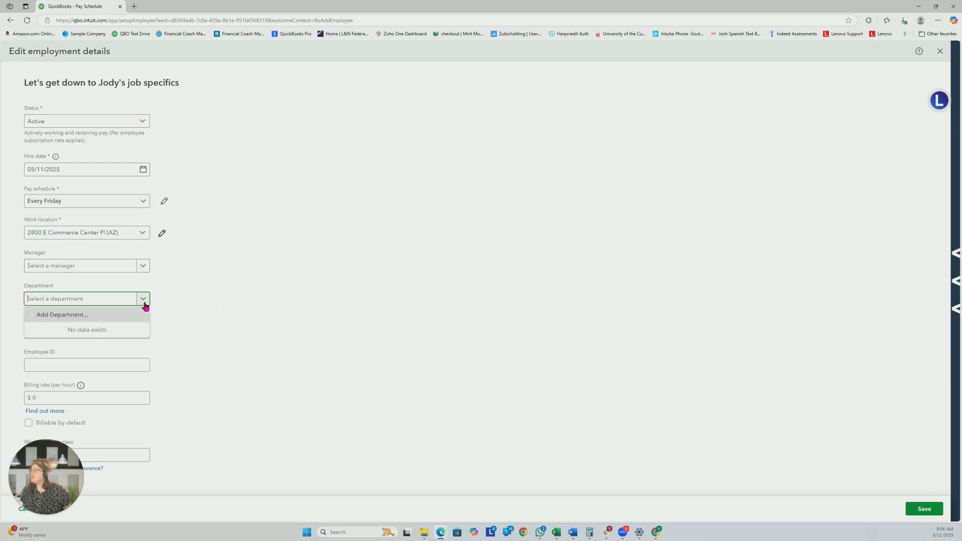
pyautogui.click(75, 315)
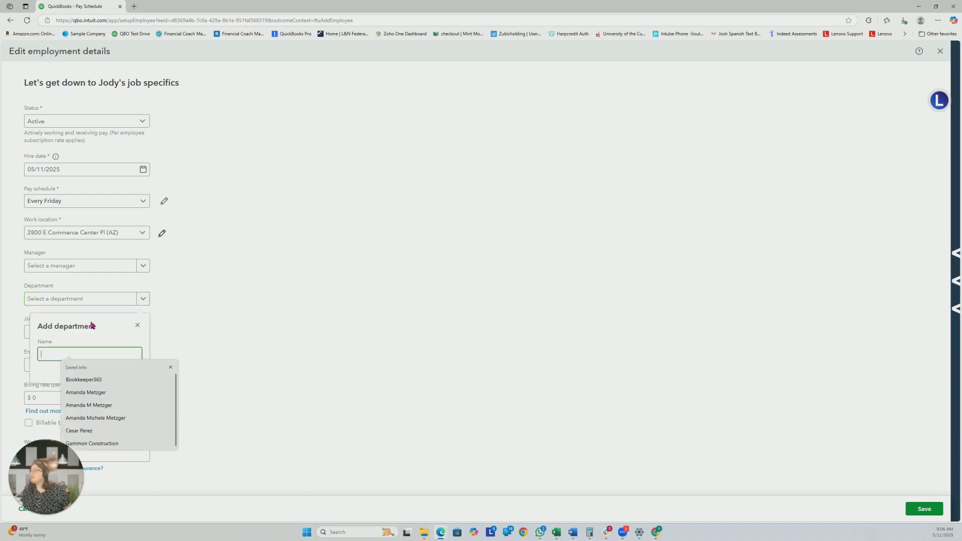
pyautogui.click(52, 352)
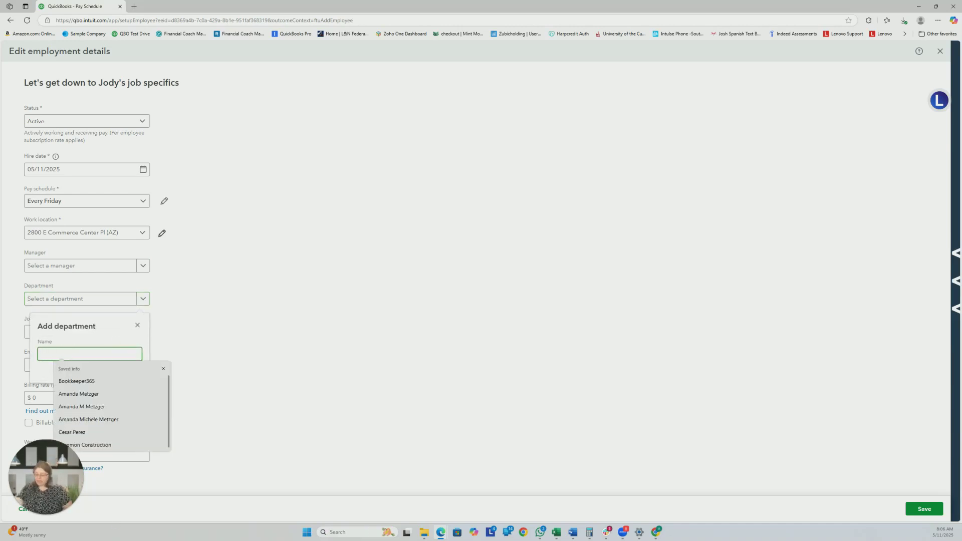
pyautogui.write('Admin')
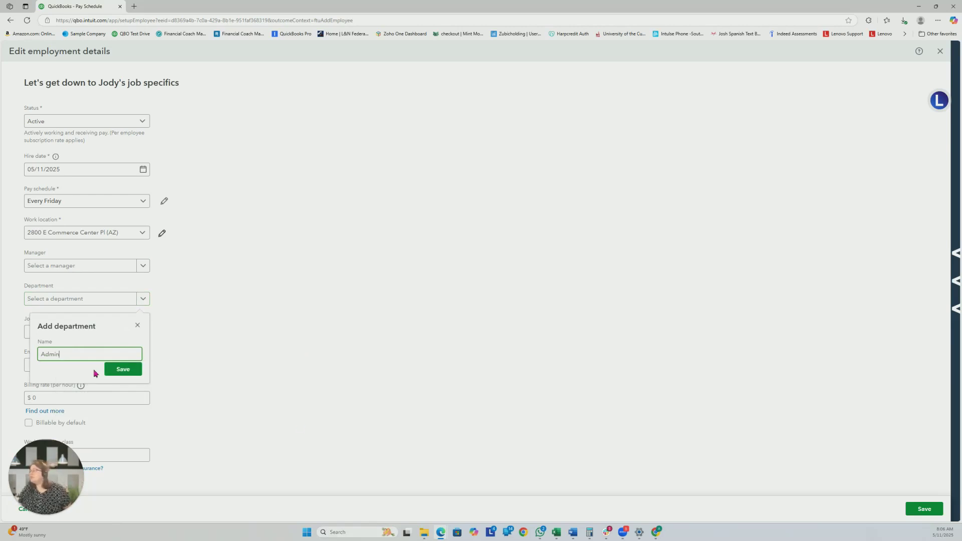
pyautogui.click(122, 370)
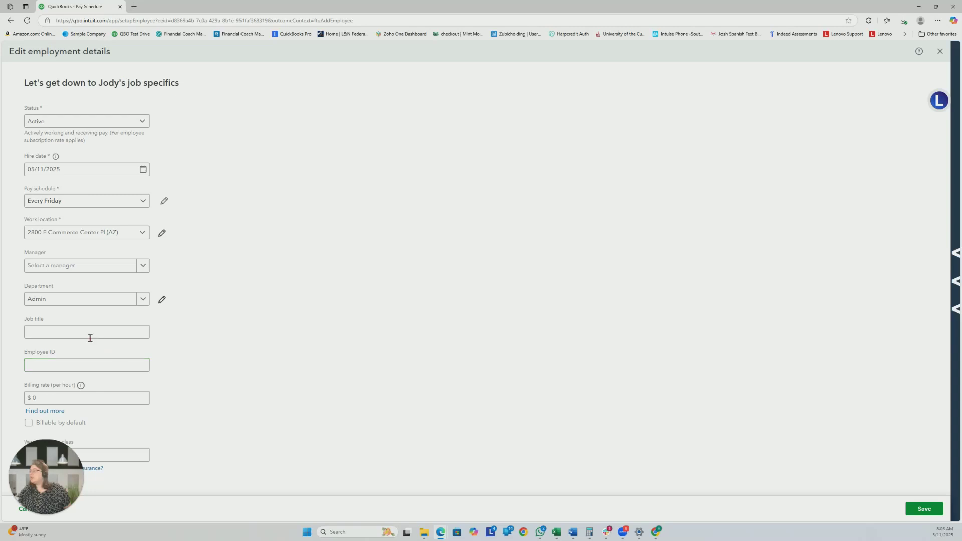
# Set the job title to Office Manager and the billing rate to $25.00 per hour
pyautogui.click(75, 330)
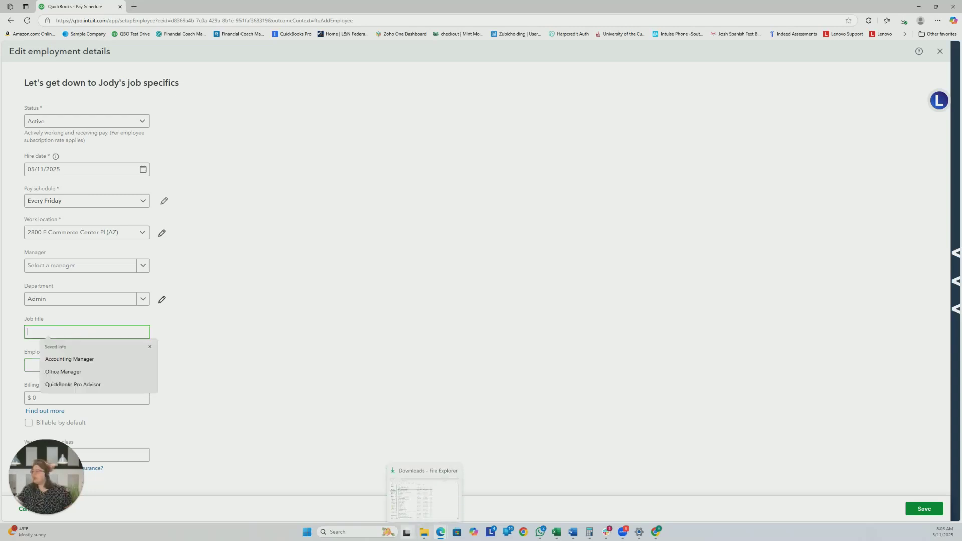
pyautogui.click(69, 372)
pyautogui.click(72, 368)
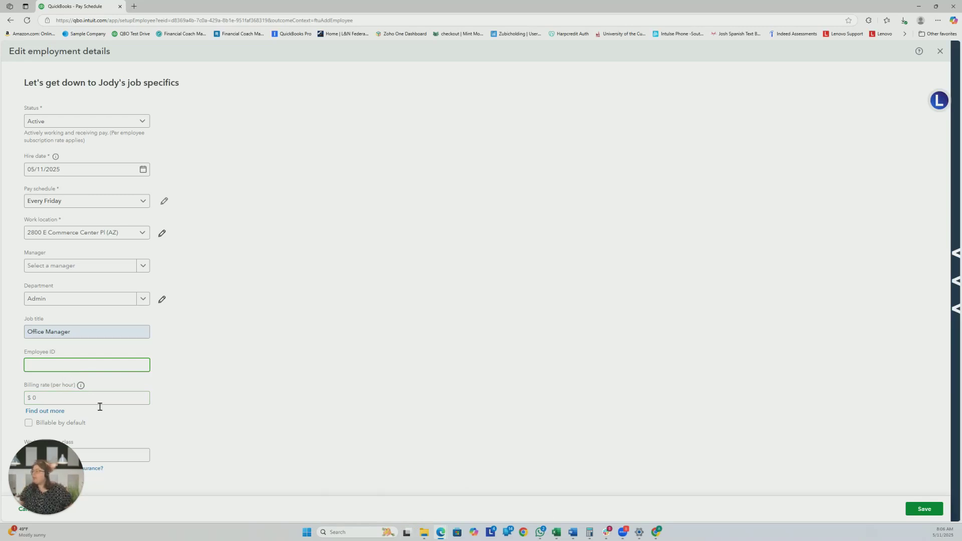
pyautogui.click(51, 403)
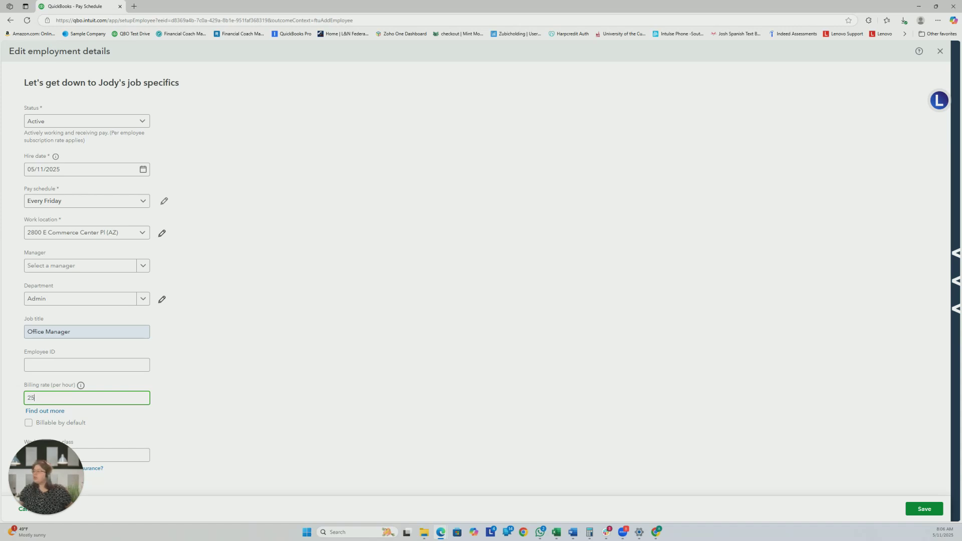
pyautogui.write('.00')
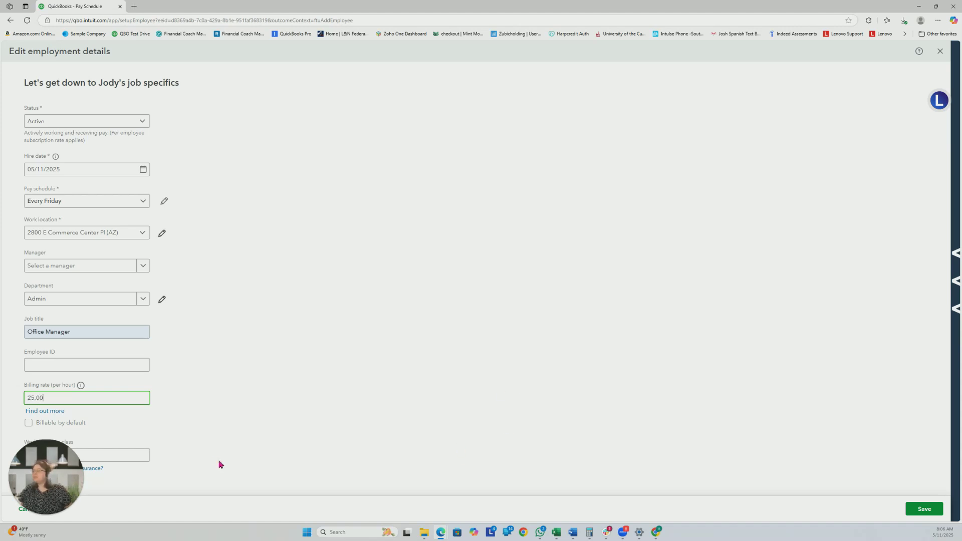
pyautogui.click(120, 456)
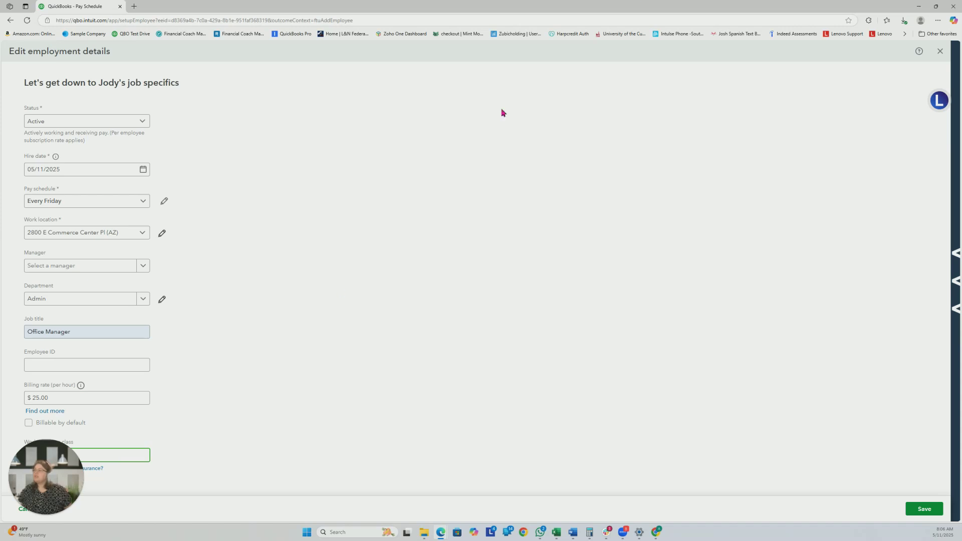
# Check the workers' comp insurance info in a new tab, then save the employment details
pyautogui.click(936, 7)
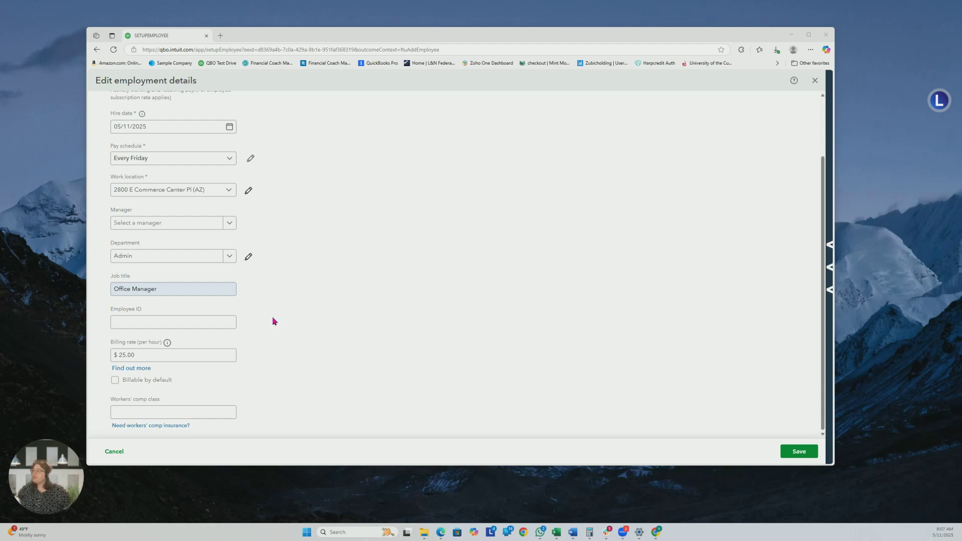
pyautogui.click(130, 426)
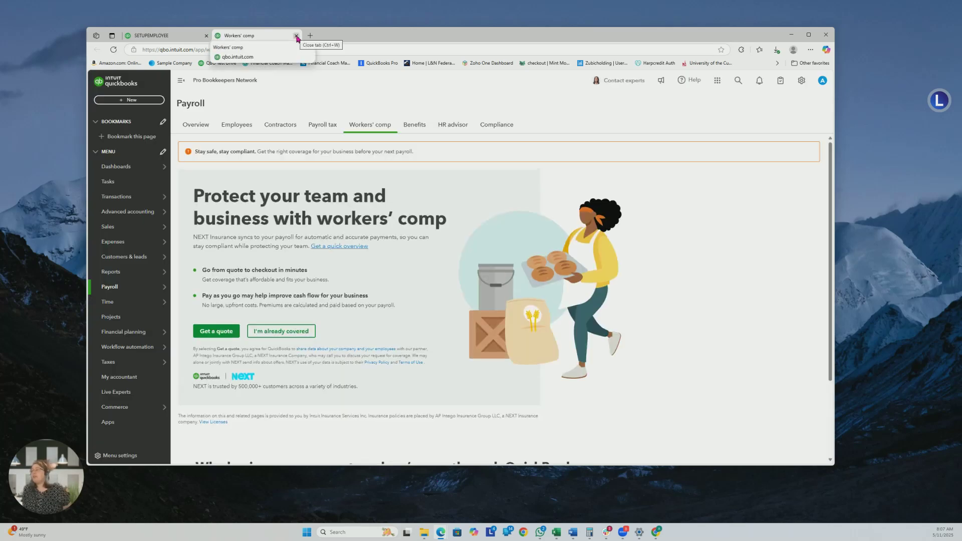
pyautogui.click(296, 36)
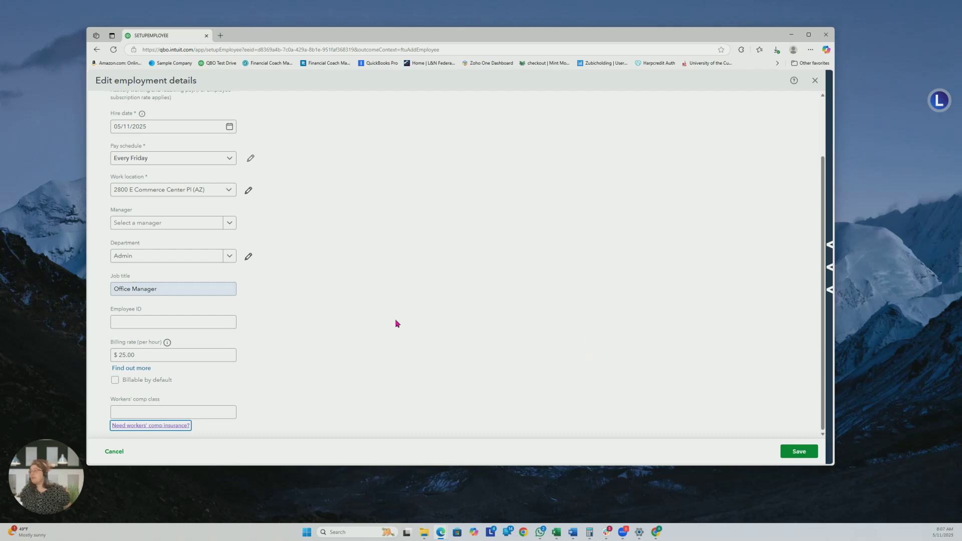
pyautogui.click(800, 451)
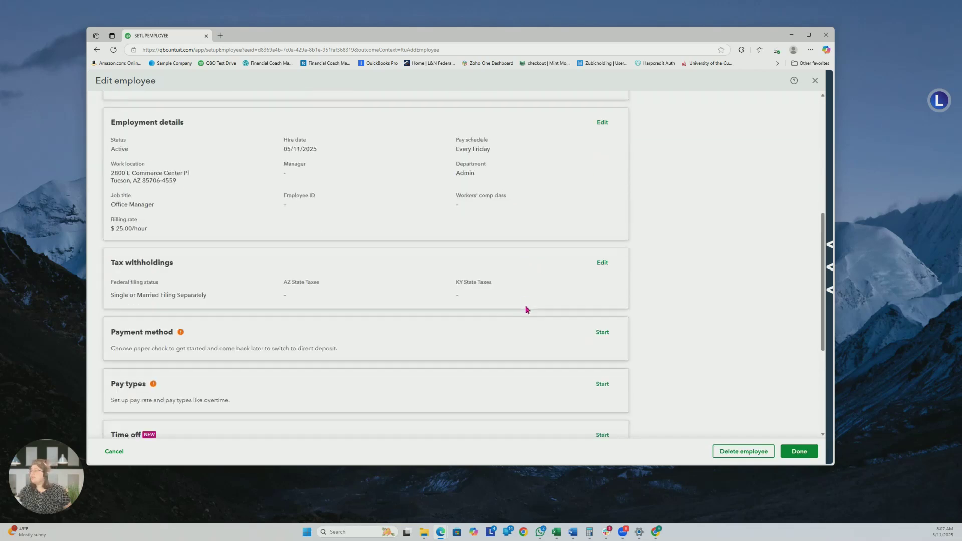
# In tax withholdings, keep the federal filing status and set the AZ filing status to 0%
pyautogui.click(602, 264)
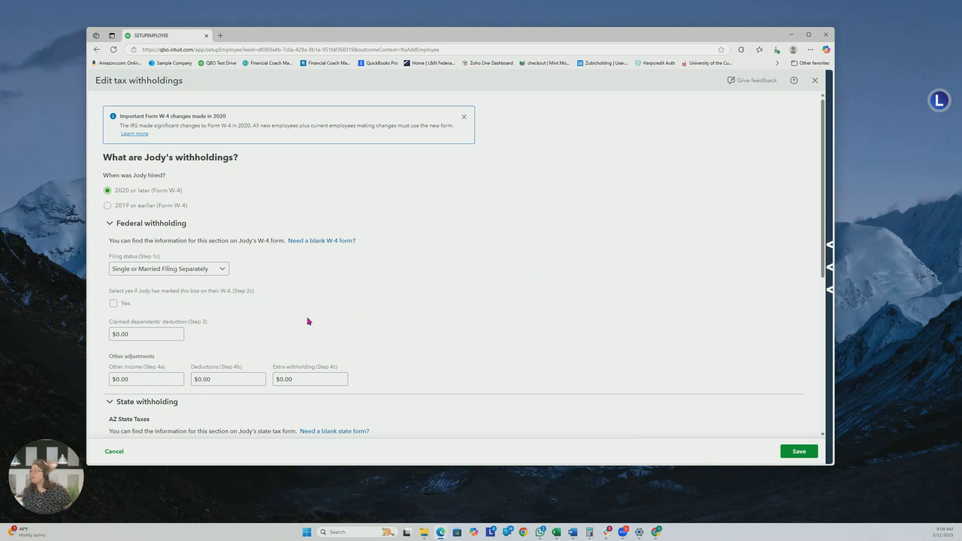
pyautogui.scroll(-2, 322, 295)
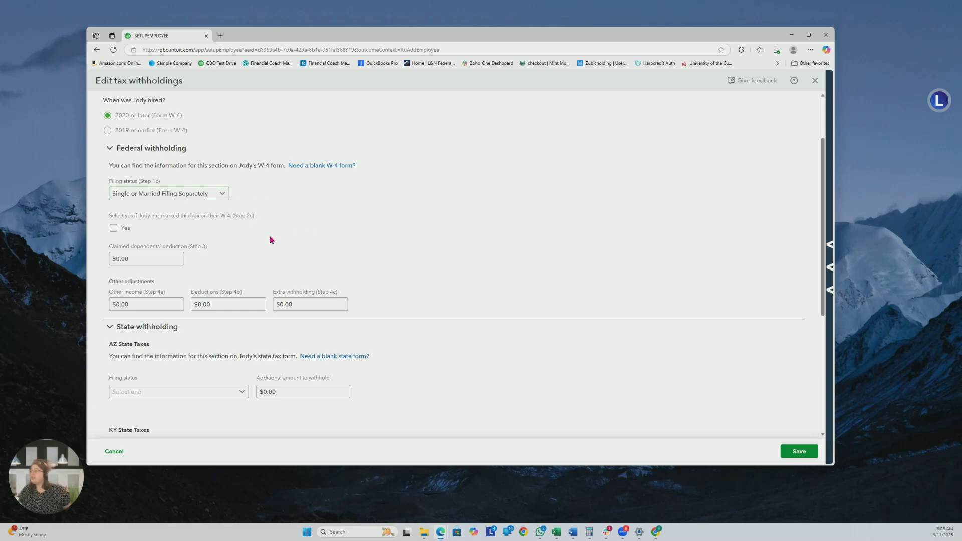
pyautogui.click(223, 195)
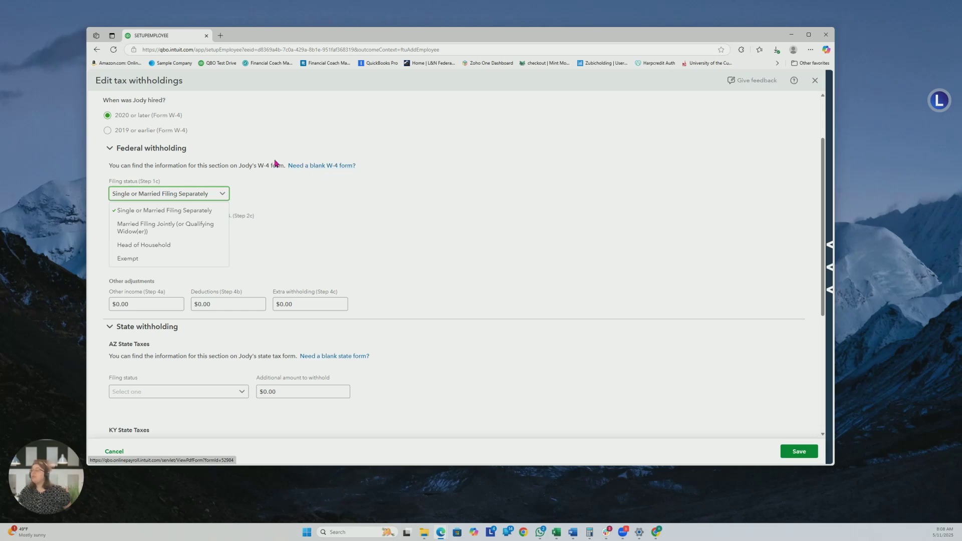
pyautogui.click(302, 216)
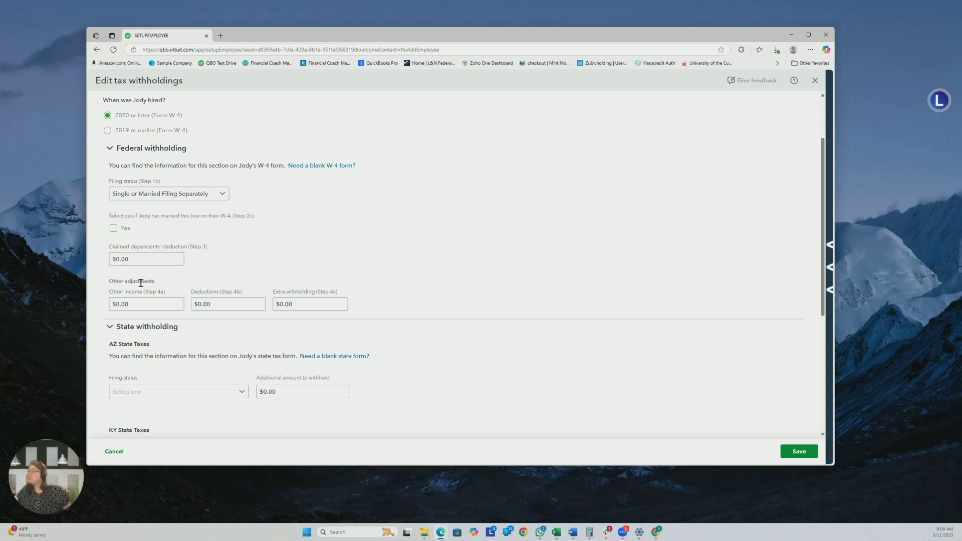
pyautogui.scroll(-3, 171, 303)
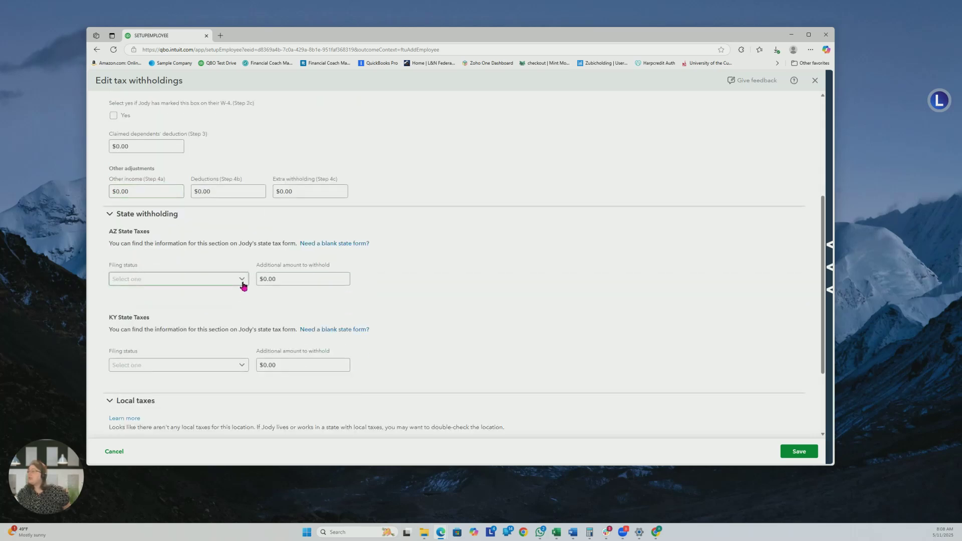
pyautogui.click(242, 284)
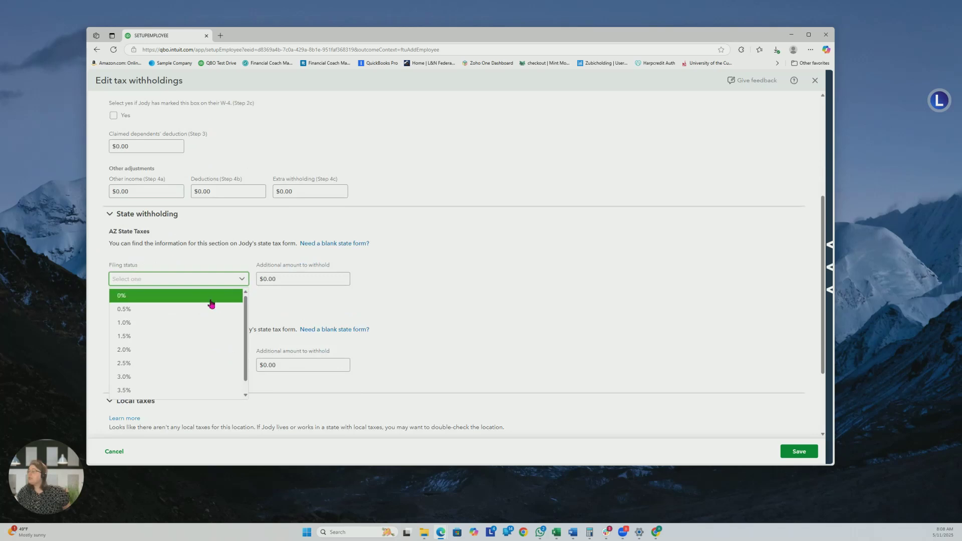
pyautogui.click(397, 292)
pyautogui.scroll(-3, 397, 292)
pyautogui.click(242, 169)
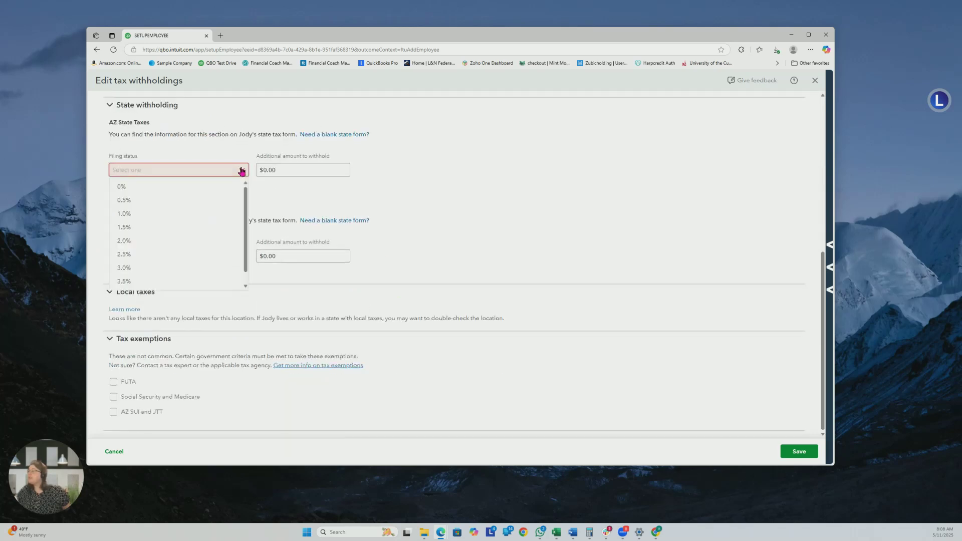
pyautogui.click(168, 192)
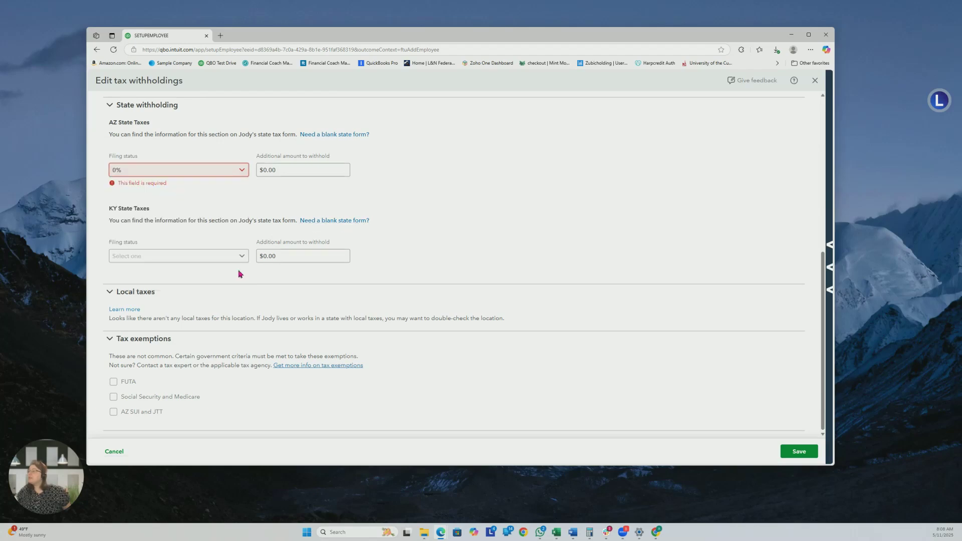
pyautogui.click(241, 256)
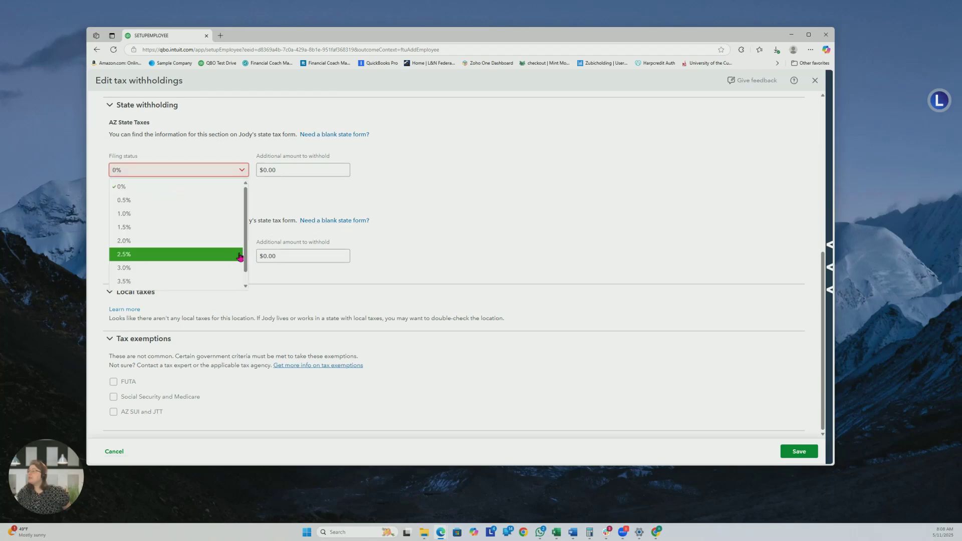
pyautogui.click(186, 188)
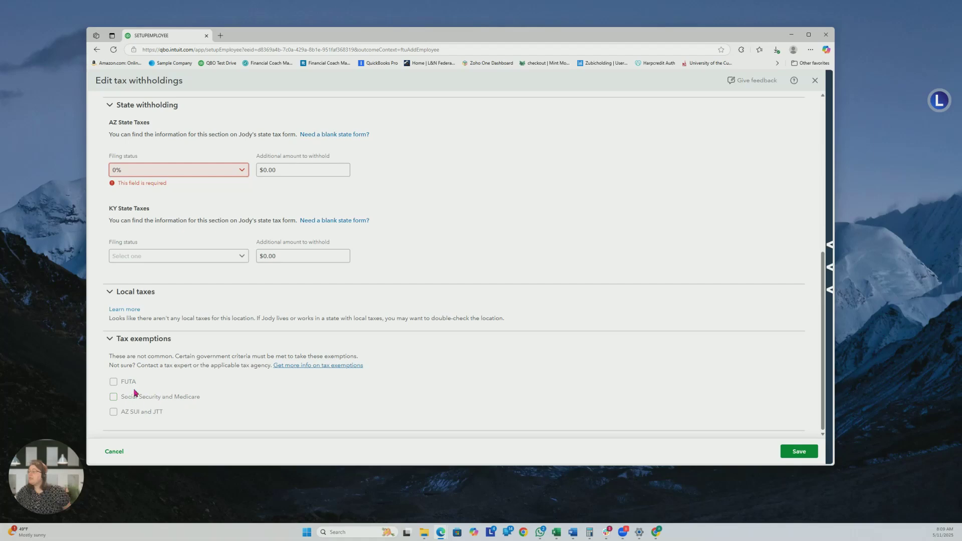
# Set the KY filing status to Regular and save the tax withholdings
pyautogui.click(796, 454)
pyautogui.click(236, 258)
pyautogui.click(180, 274)
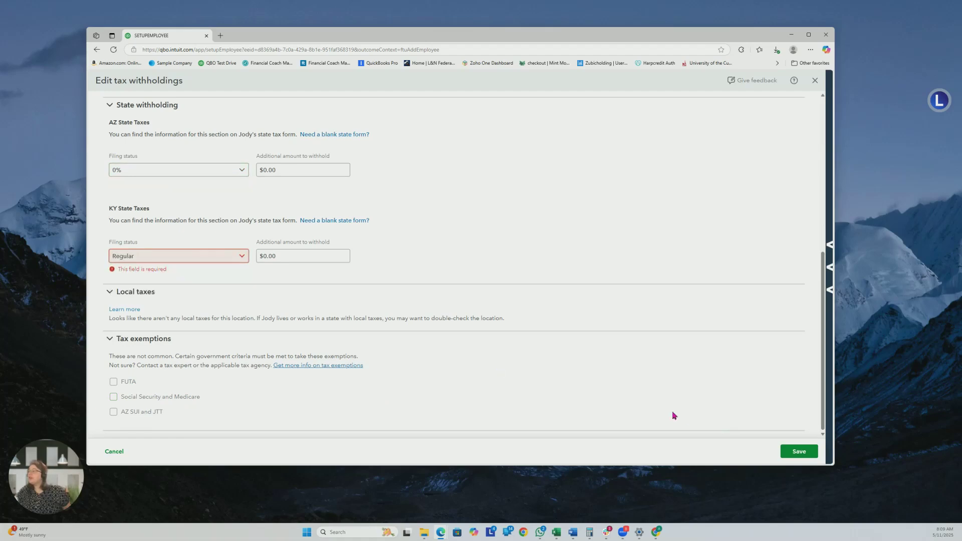
pyautogui.click(803, 453)
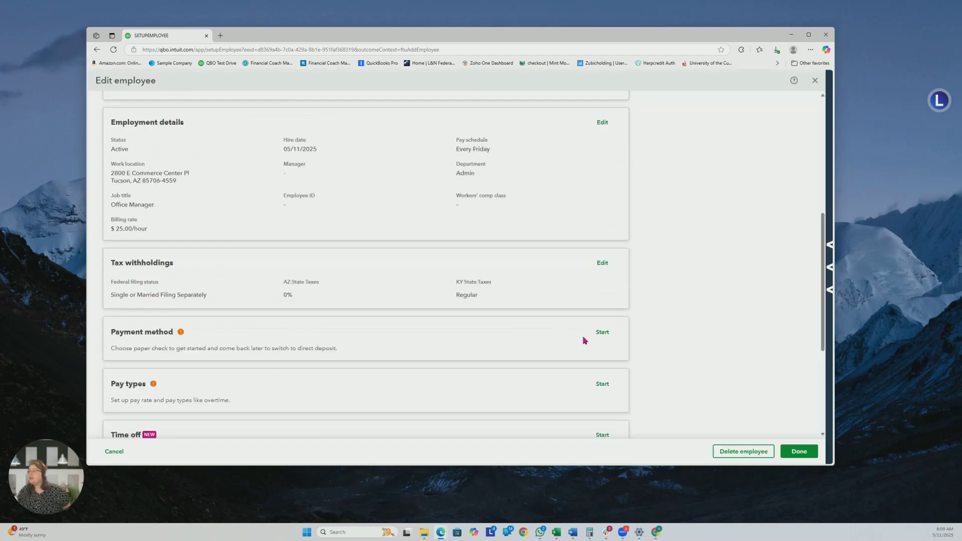
# Keep Paper check as the employee's payment method and save it
pyautogui.click(603, 333)
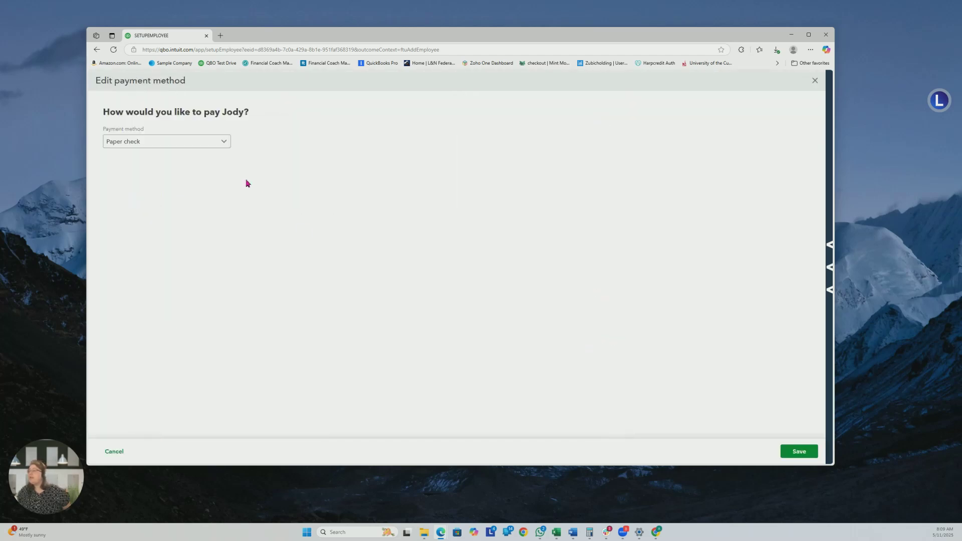
pyautogui.click(224, 145)
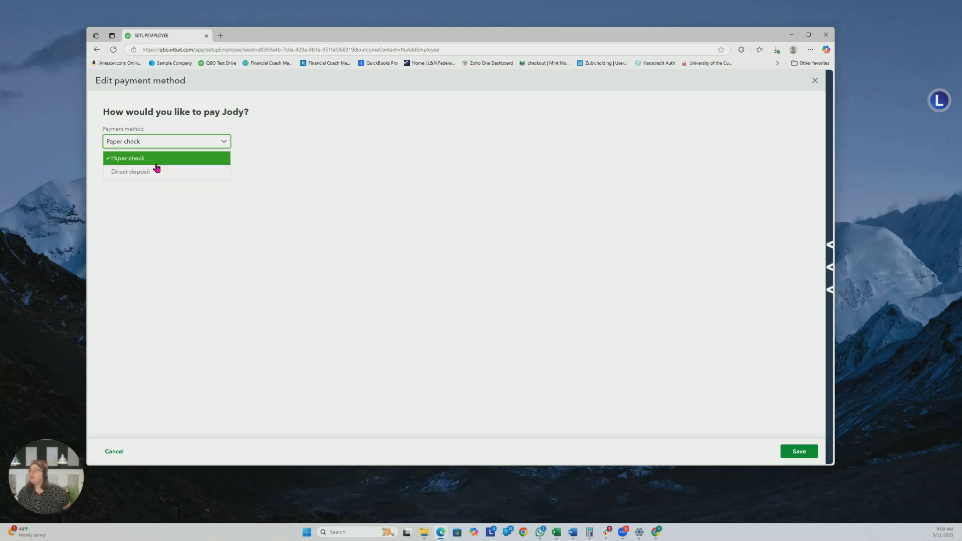
pyautogui.click(157, 162)
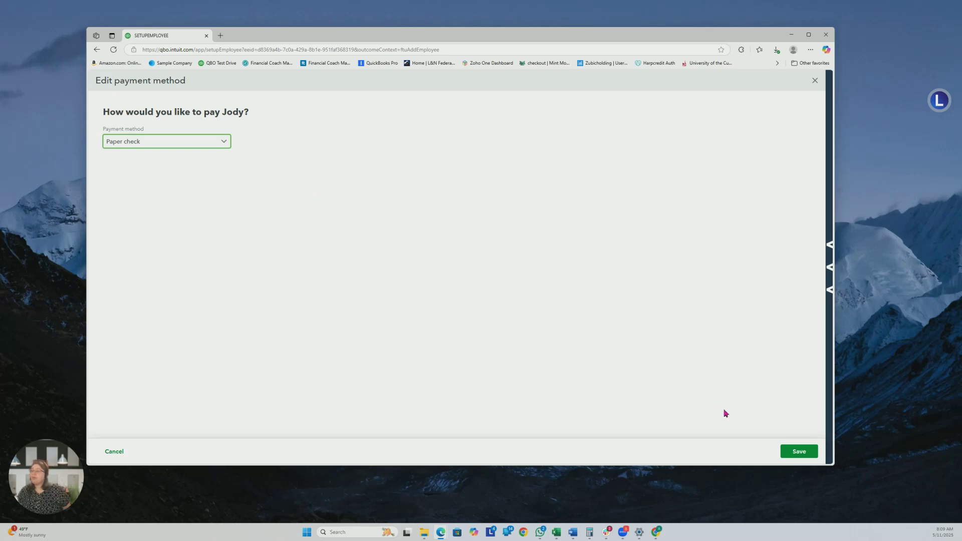
pyautogui.click(799, 454)
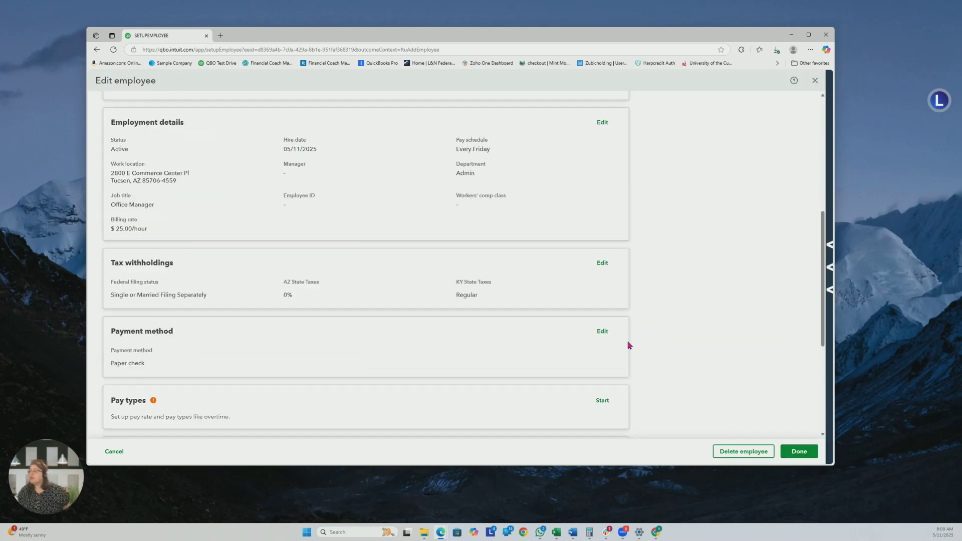
# Start the pay types setup and enter 25 as the hourly rate
pyautogui.scroll(-4, 573, 331)
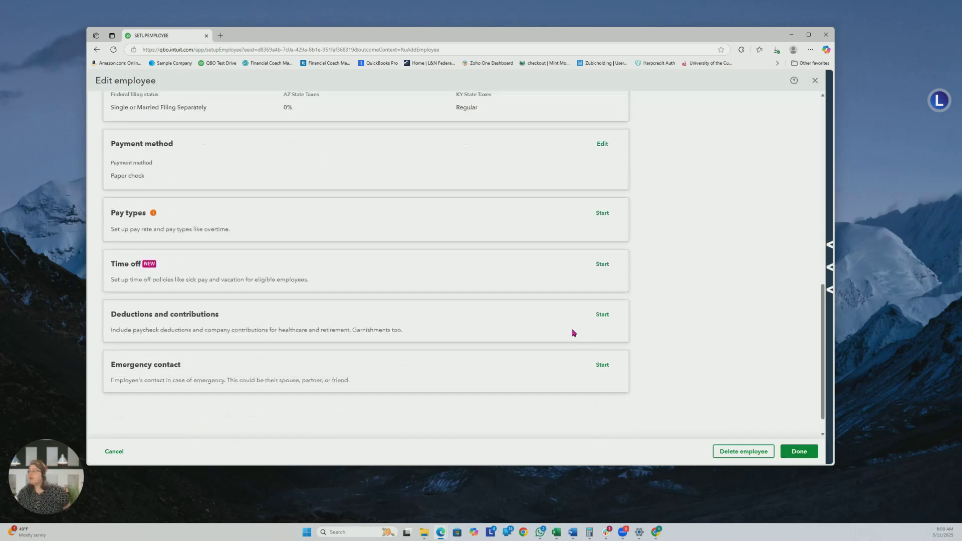
pyautogui.click(603, 215)
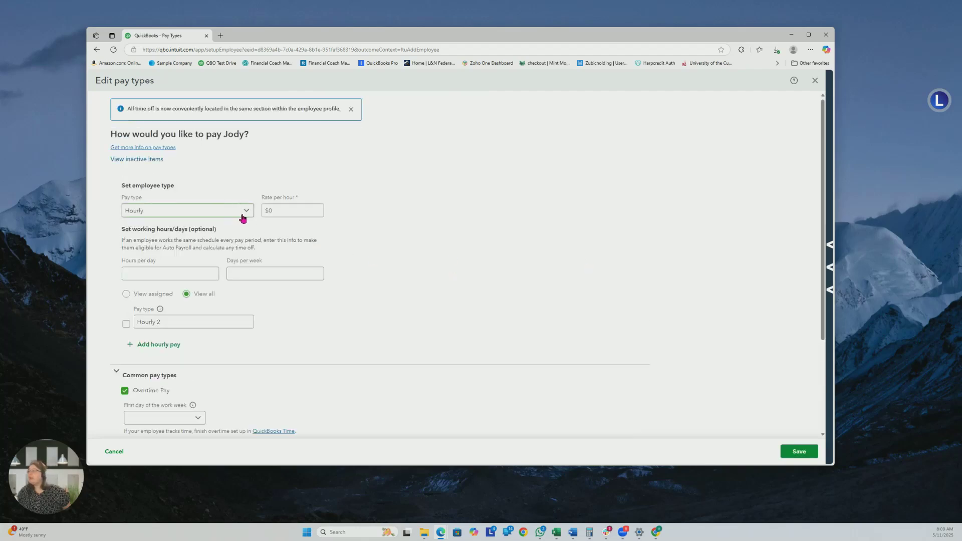
pyautogui.click(290, 216)
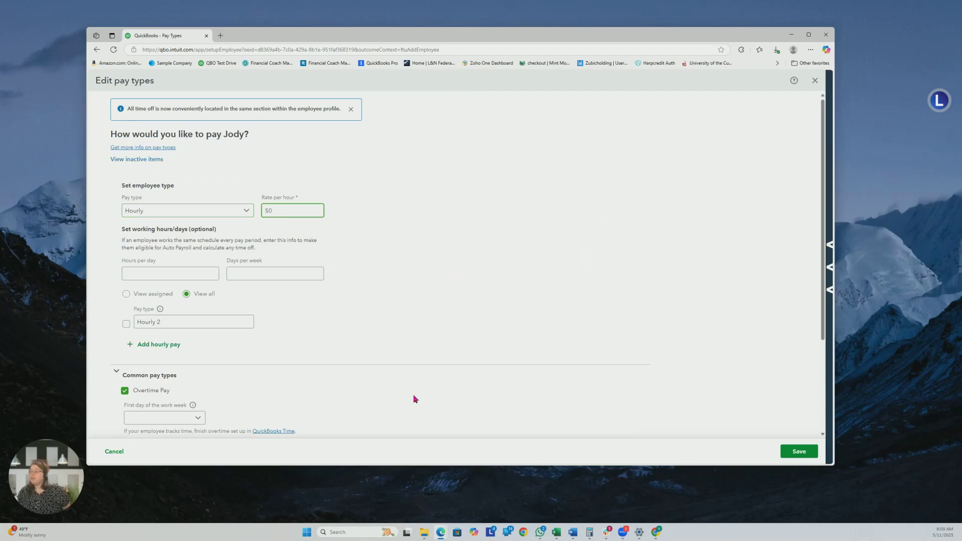
pyautogui.write('25')
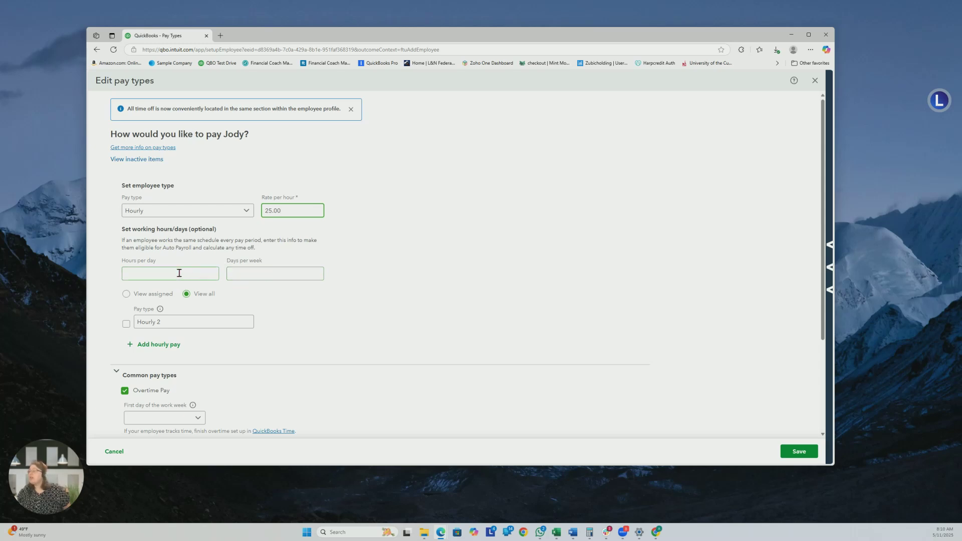
# Review the work-week start day and additional pay types including Overtime Pay, then save
pyautogui.scroll(-3, 280, 360)
pyautogui.click(197, 288)
pyautogui.moveTo(193, 275)
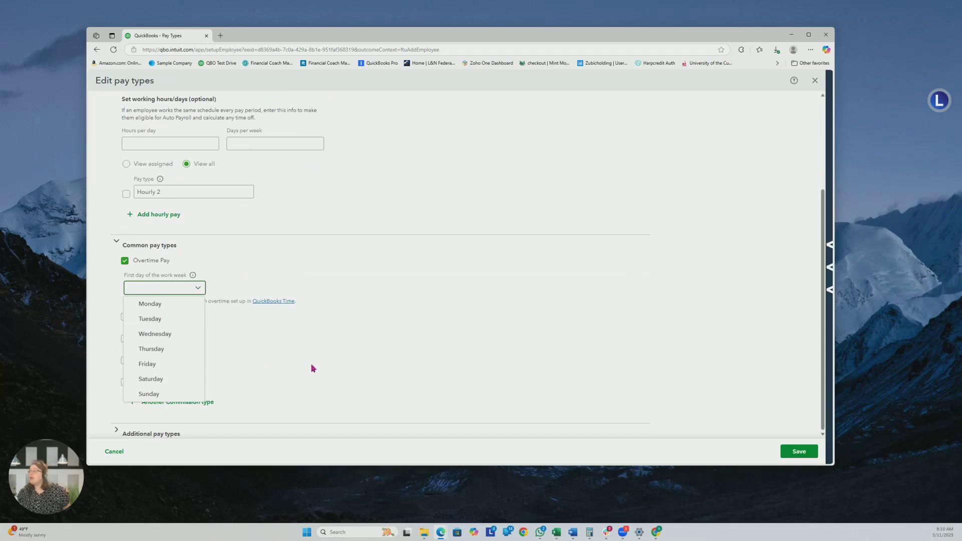
pyautogui.click(290, 330)
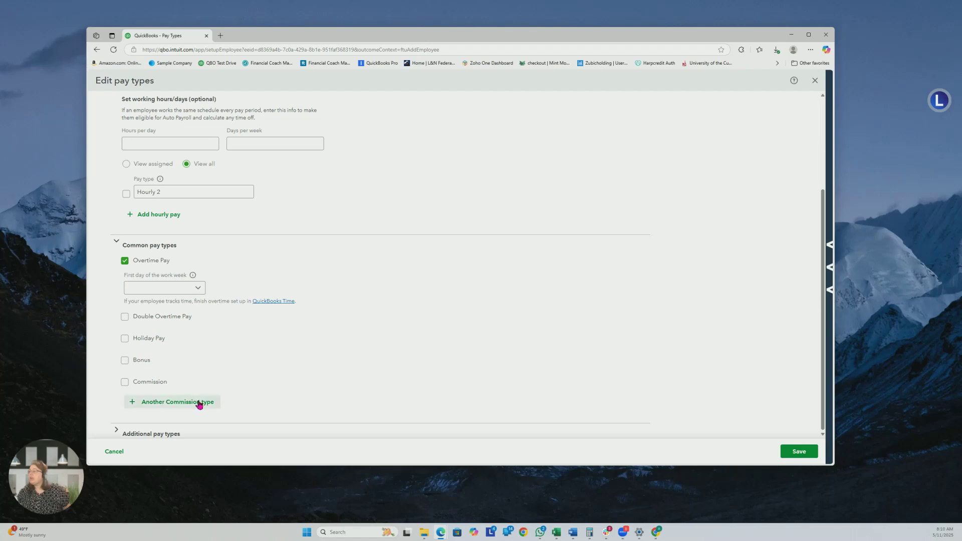
pyautogui.click(150, 433)
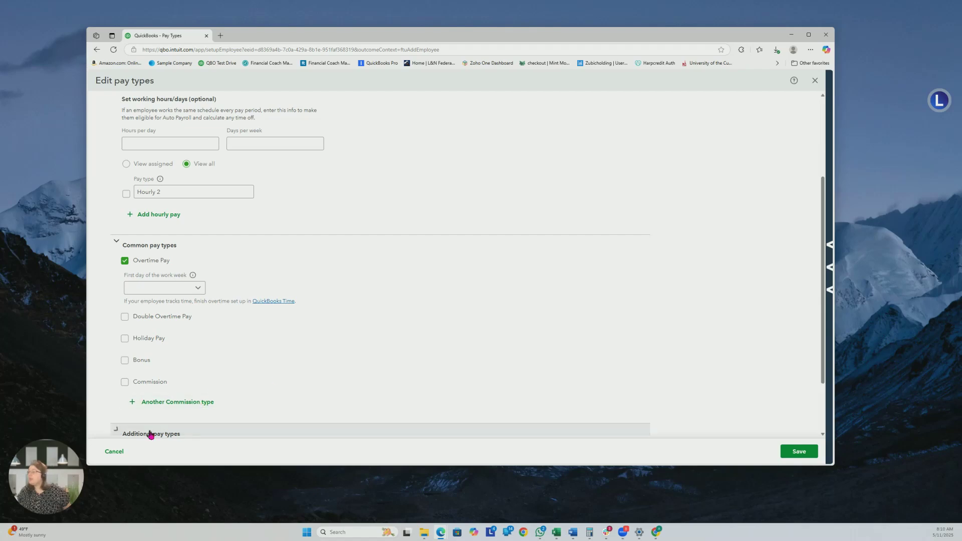
pyautogui.scroll(-5, 250, 374)
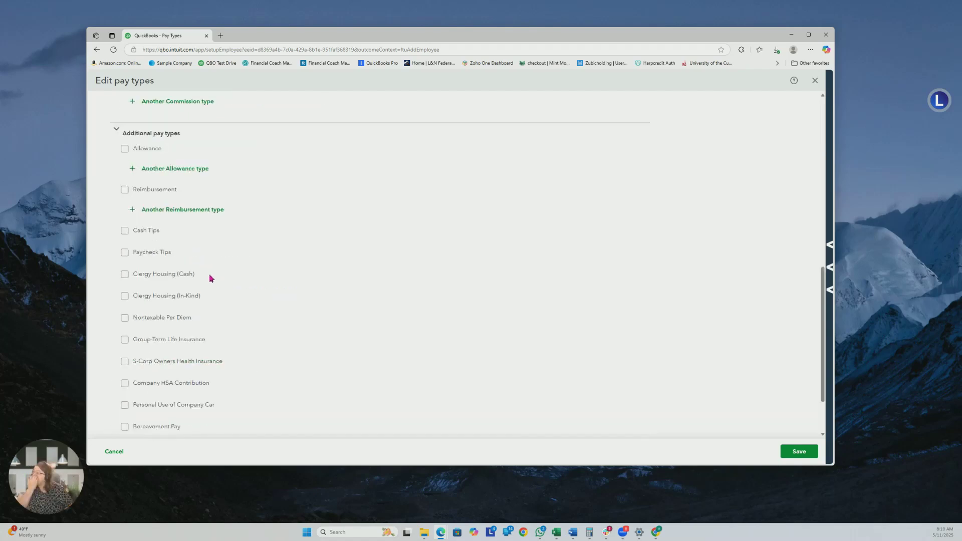
pyautogui.scroll(-1, 228, 285)
pyautogui.scroll(-1, 228, 287)
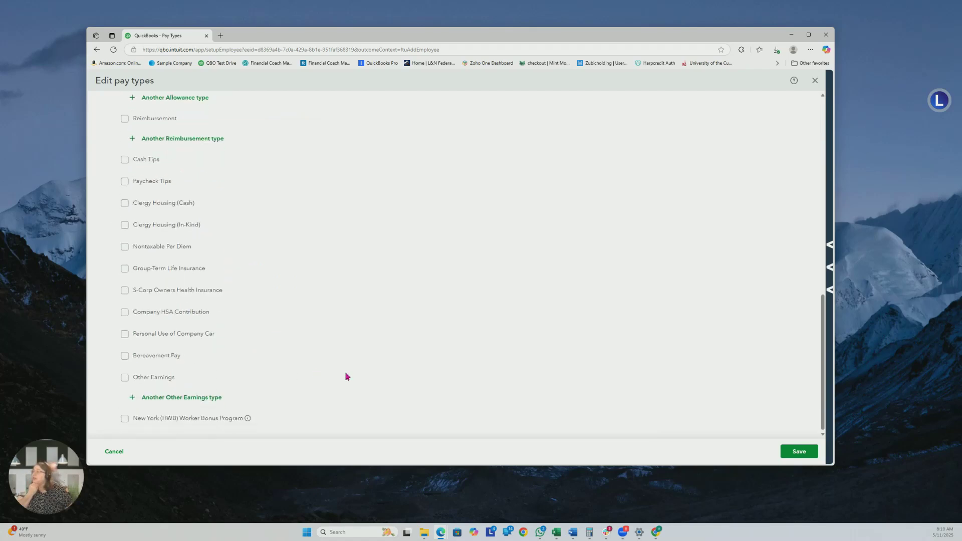
pyautogui.click(800, 452)
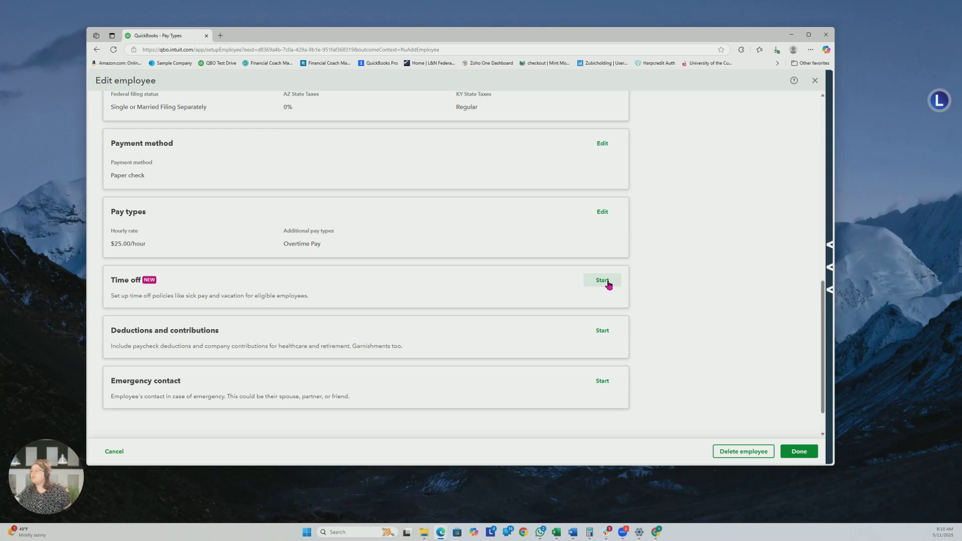
pyautogui.click(607, 283)
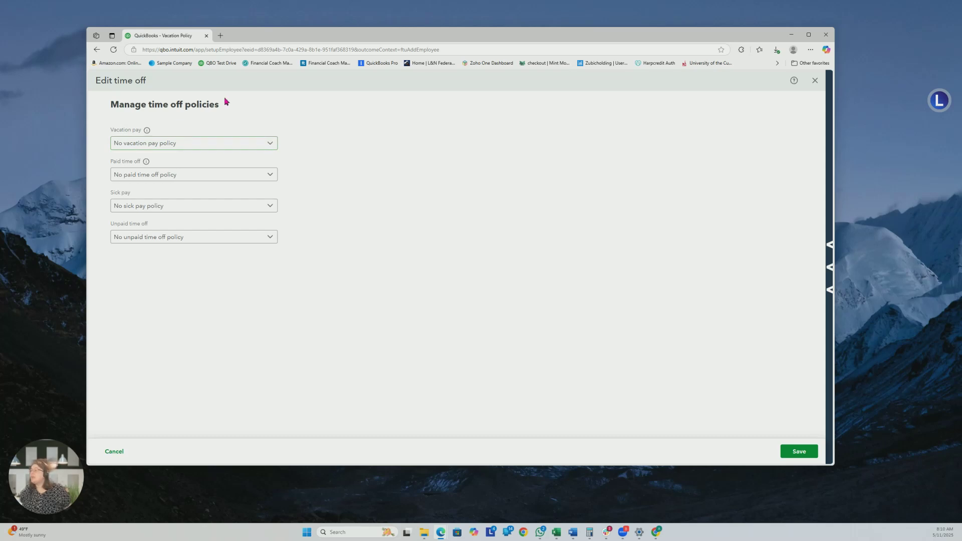
pyautogui.click(266, 144)
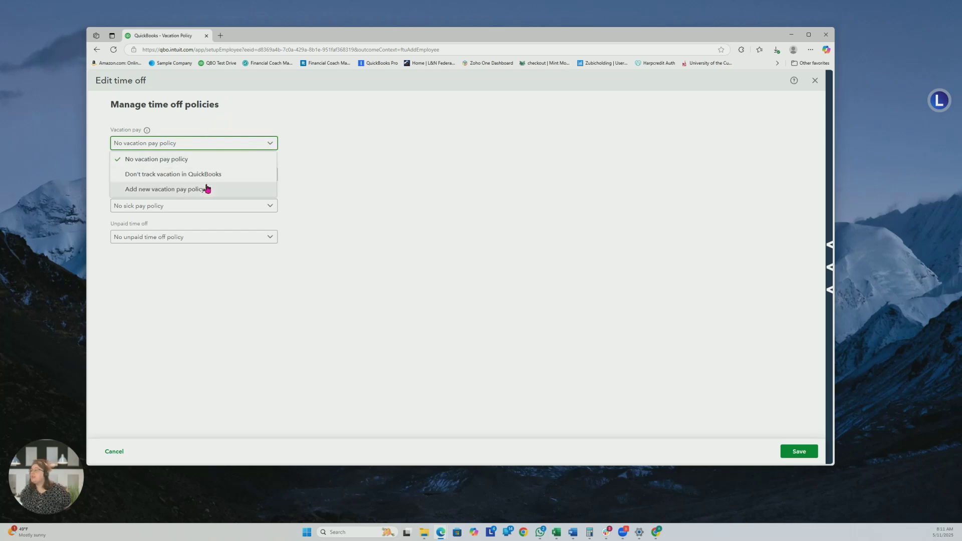
pyautogui.click(323, 183)
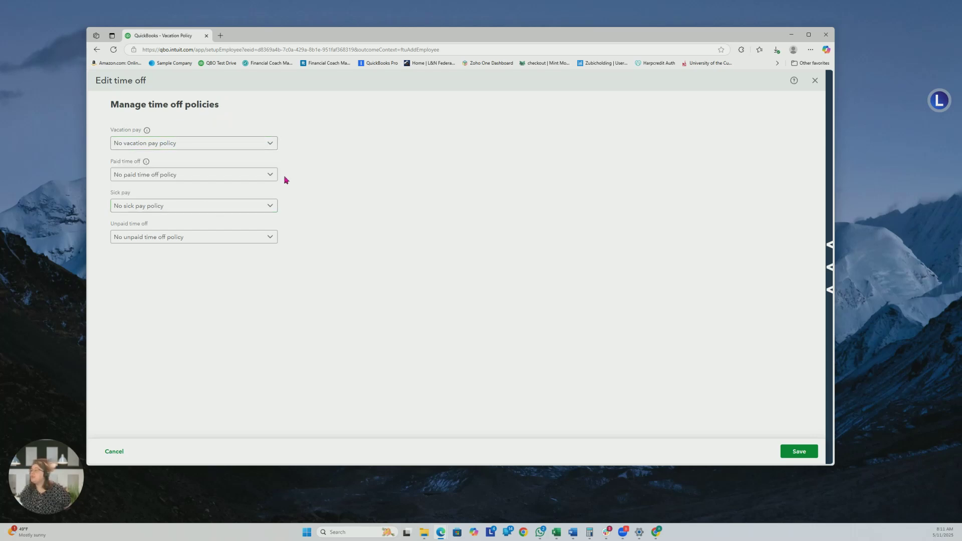
pyautogui.click(268, 175)
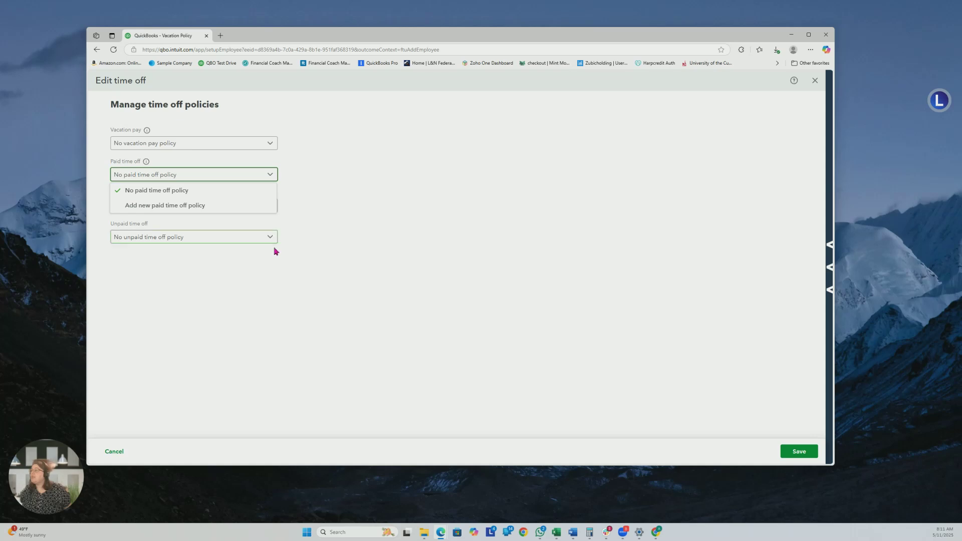
pyautogui.click(325, 233)
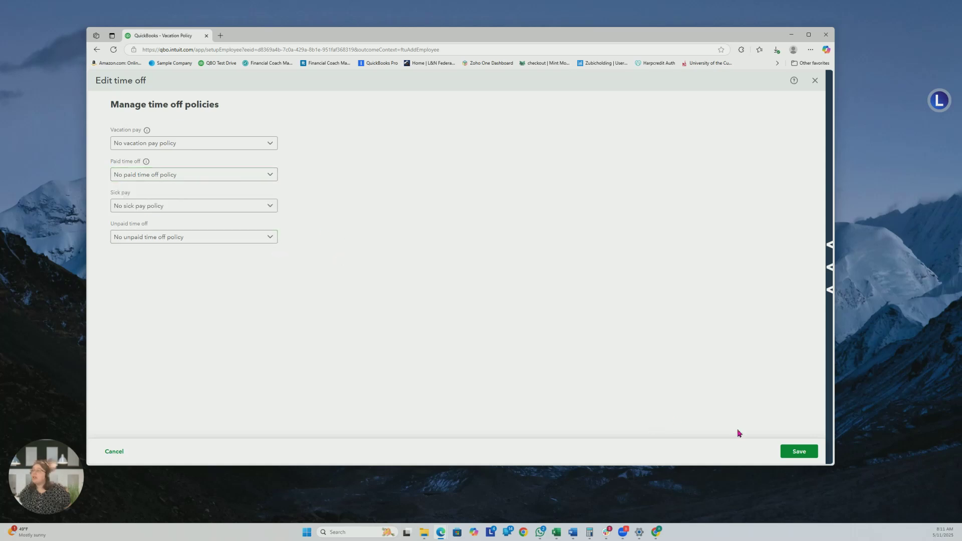
pyautogui.click(799, 452)
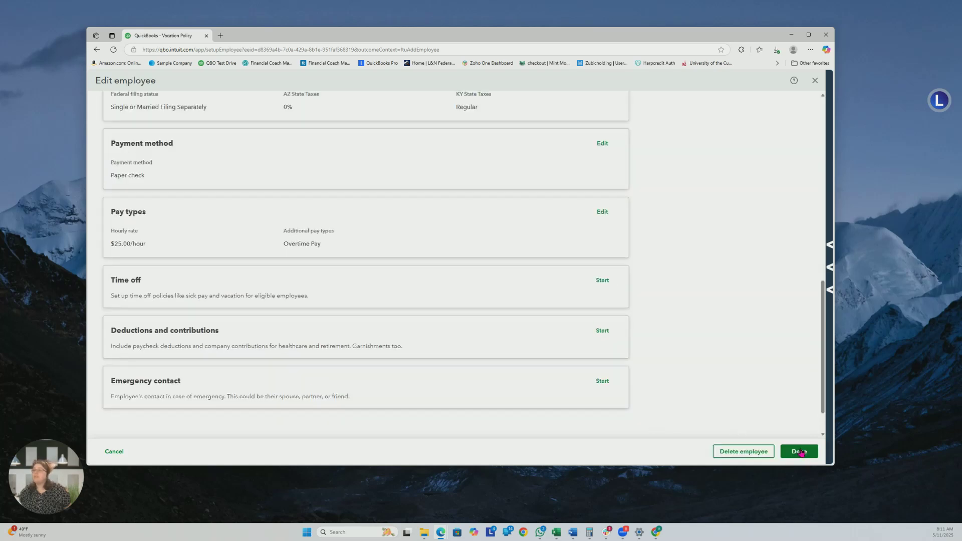
pyautogui.scroll(-1, 632, 318)
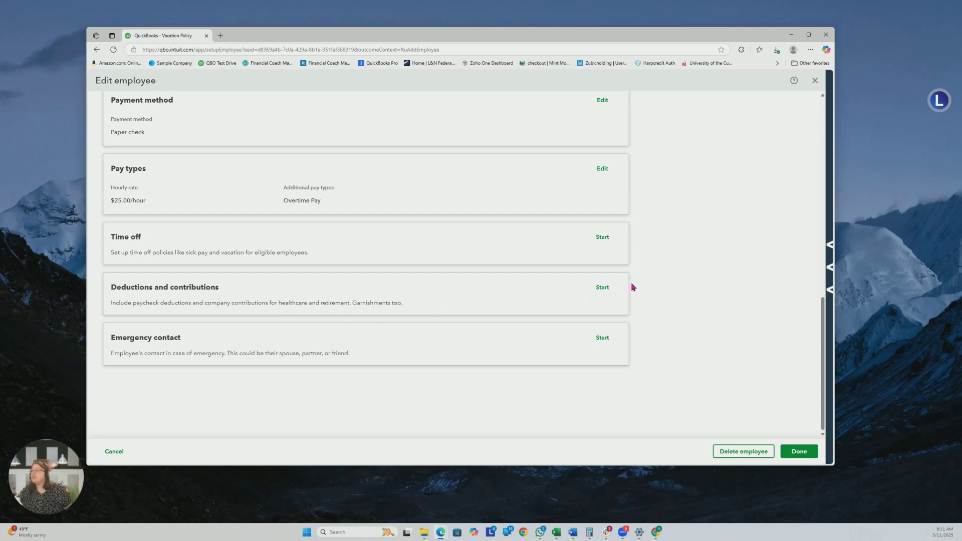
pyautogui.click(603, 287)
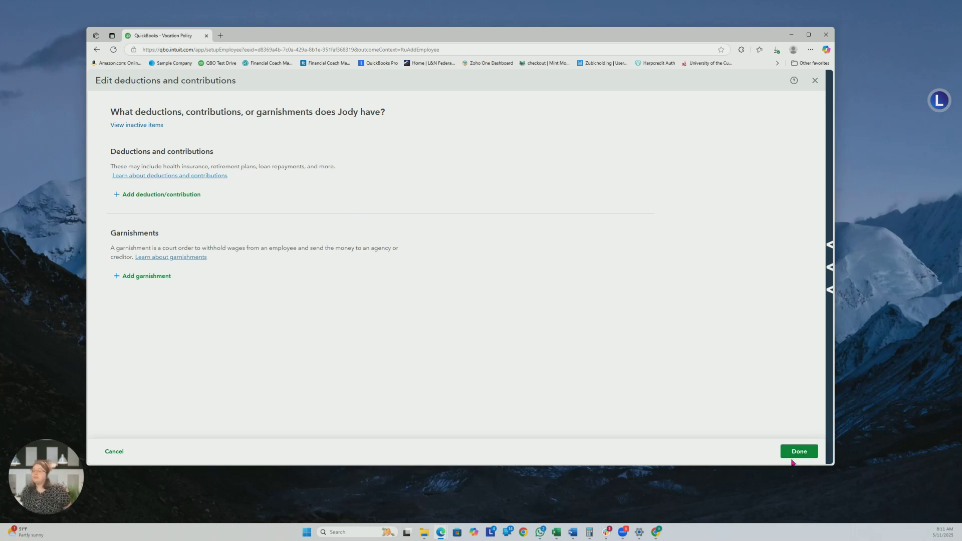
pyautogui.click(791, 454)
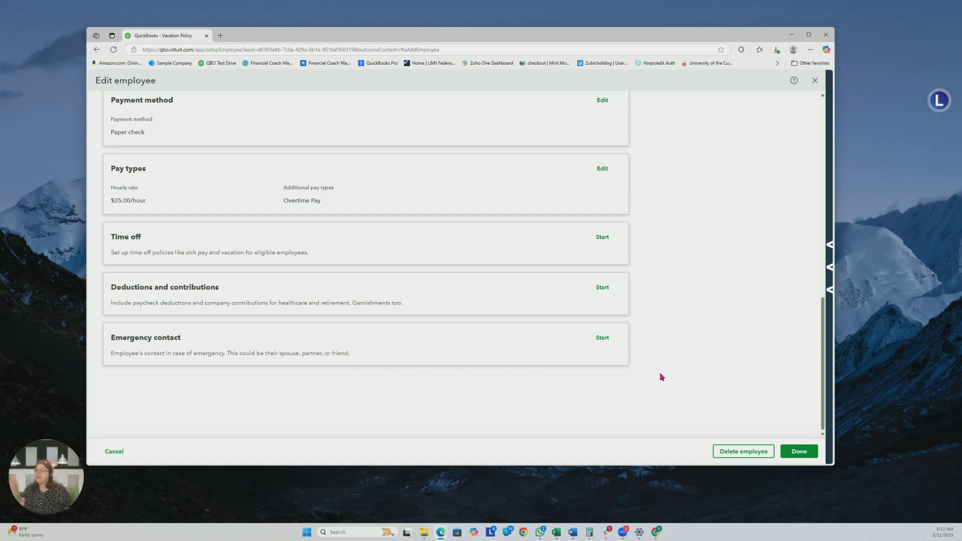
# Finish the employee edit and return to the Add your team page listing one employee
pyautogui.click(807, 455)
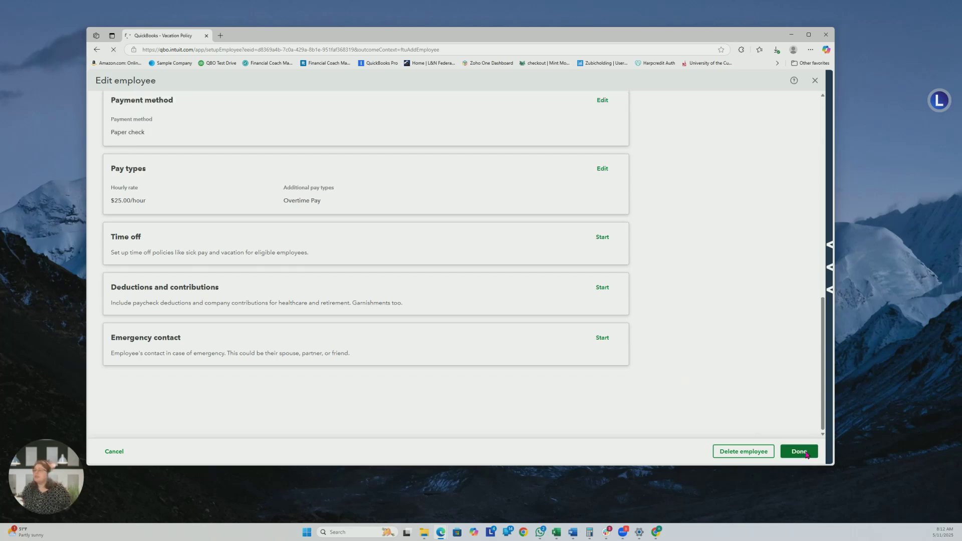
pyautogui.scroll(10, 739, 389)
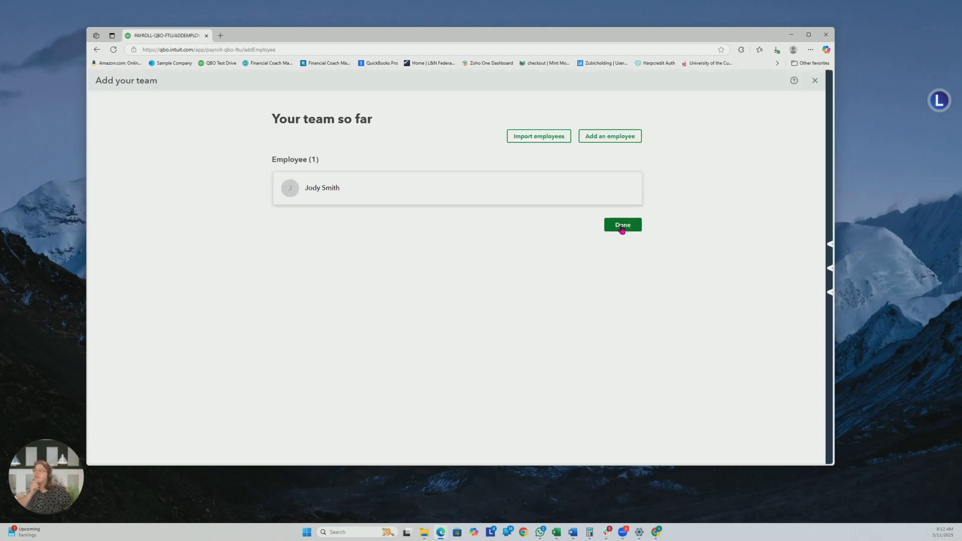
# Confirm the team is complete and continue payroll setup from the ready-to-pay dialog
pyautogui.click(621, 228)
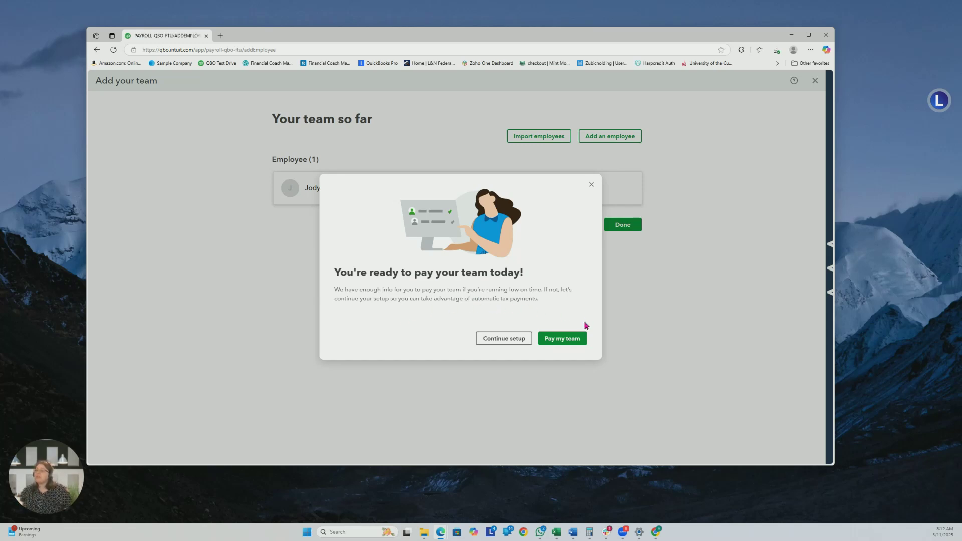
pyautogui.click(503, 339)
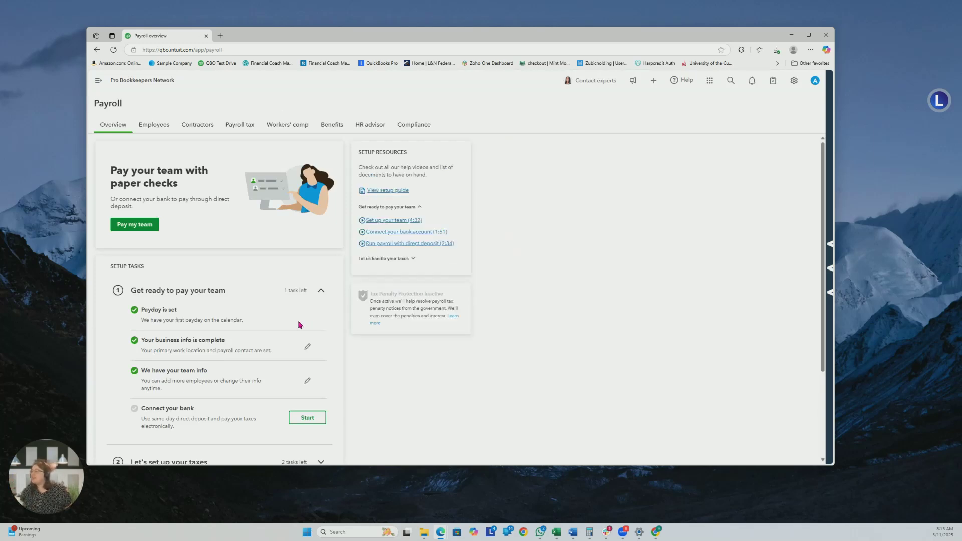
# Close the payroll feedback survey and start the 'Tell us how you like to track time' task
pyautogui.scroll(-2, 303, 333)
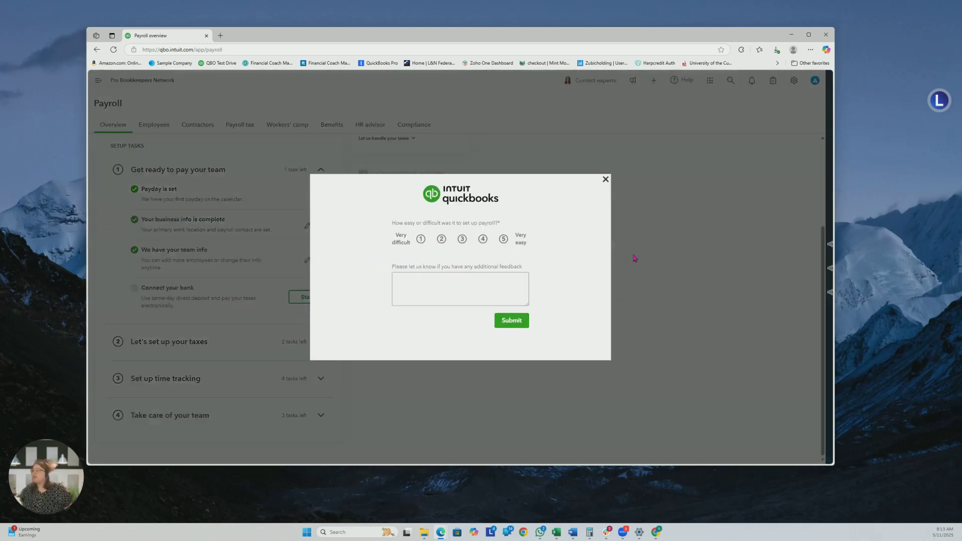
pyautogui.click(605, 181)
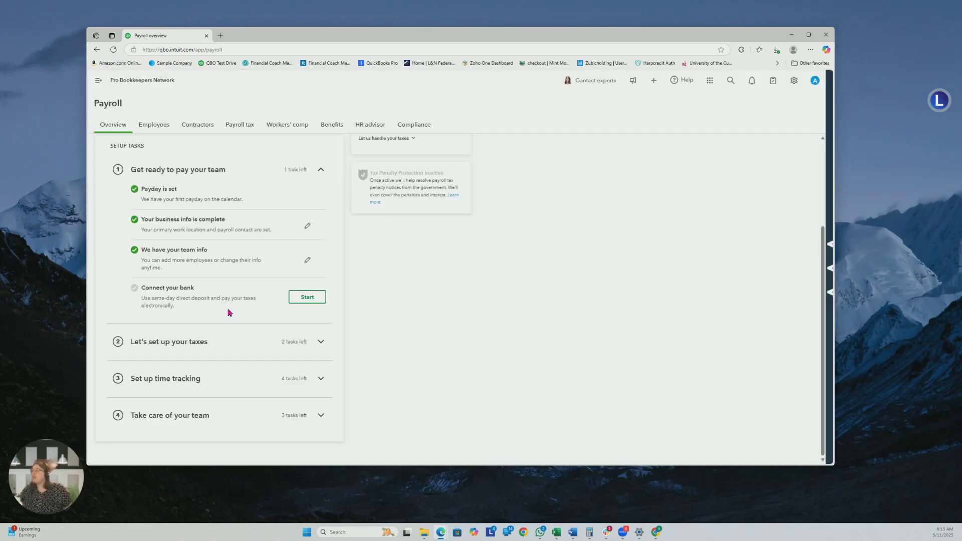
pyautogui.click(322, 345)
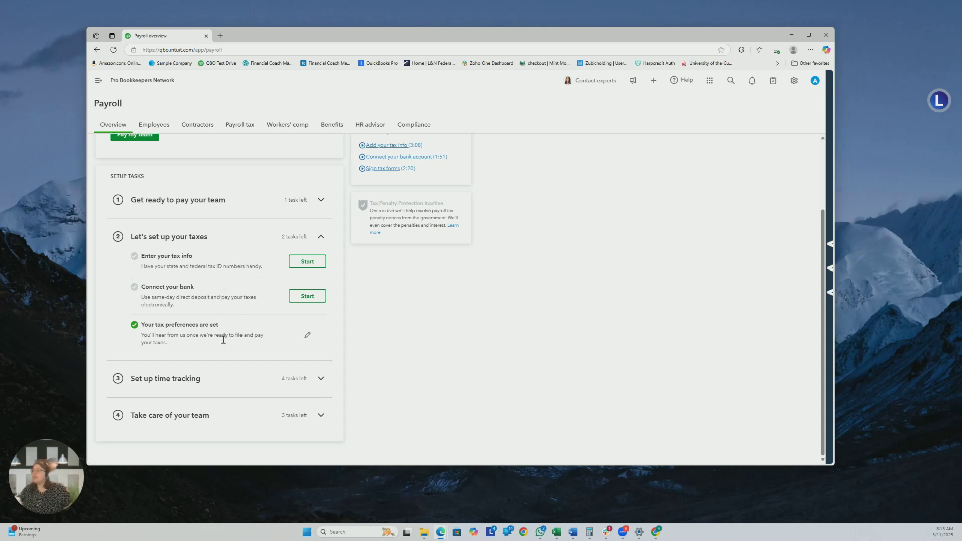
pyautogui.click(322, 379)
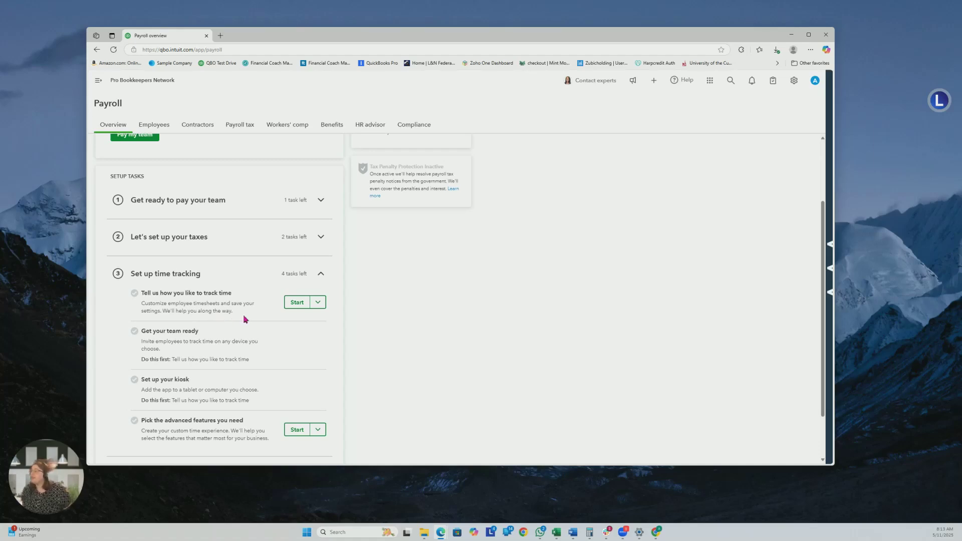
pyautogui.click(320, 305)
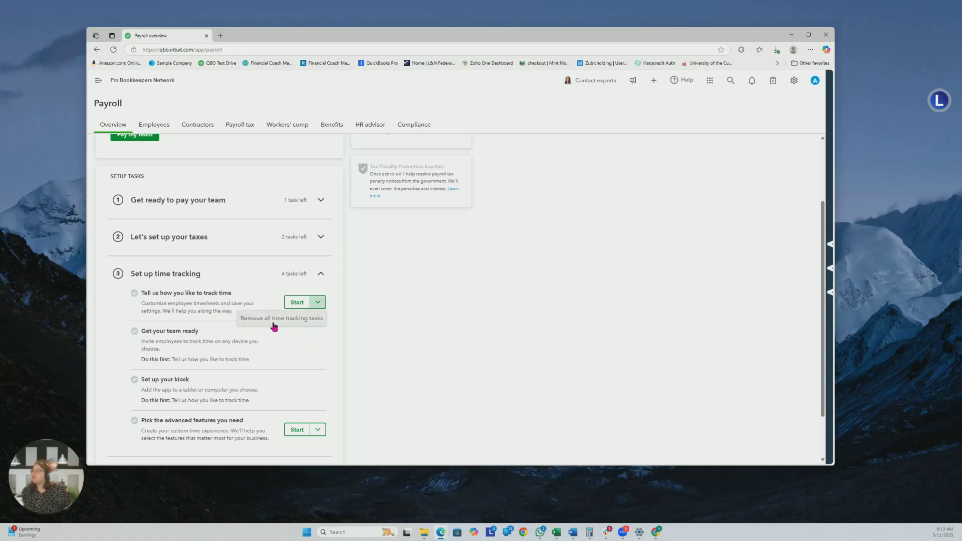
pyautogui.click(297, 304)
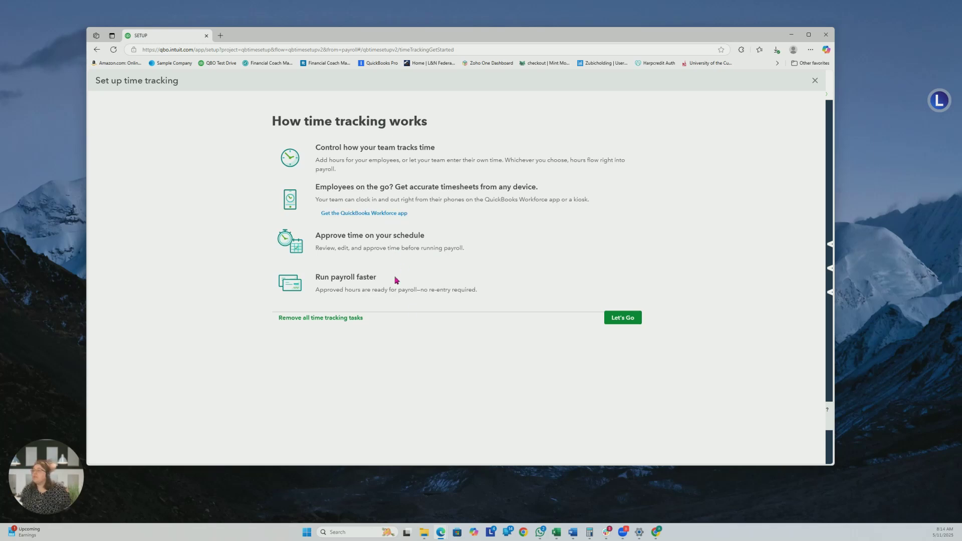
# Keep the default timesheet fields and allow QuickBooks Time kiosk clock-ins alongside the mobile app
pyautogui.click(616, 319)
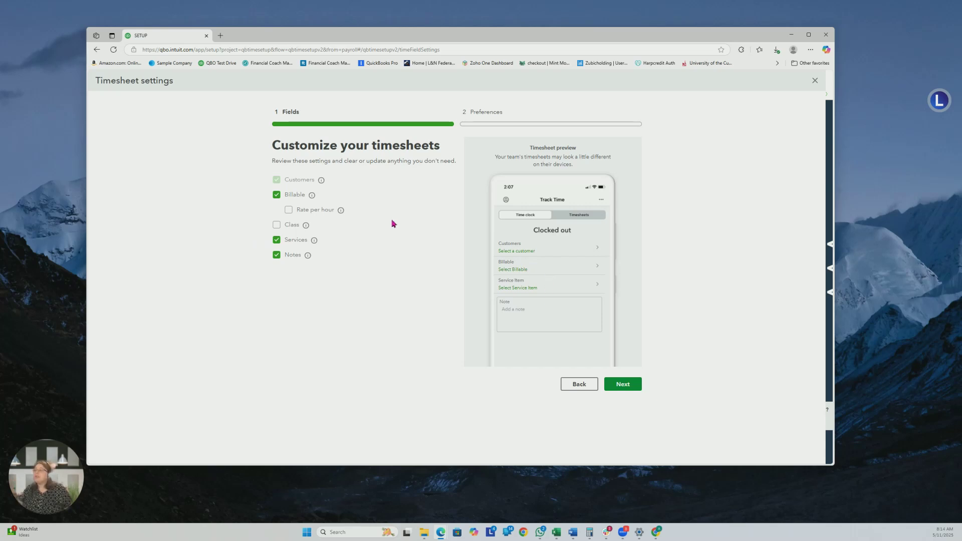
pyautogui.click(621, 384)
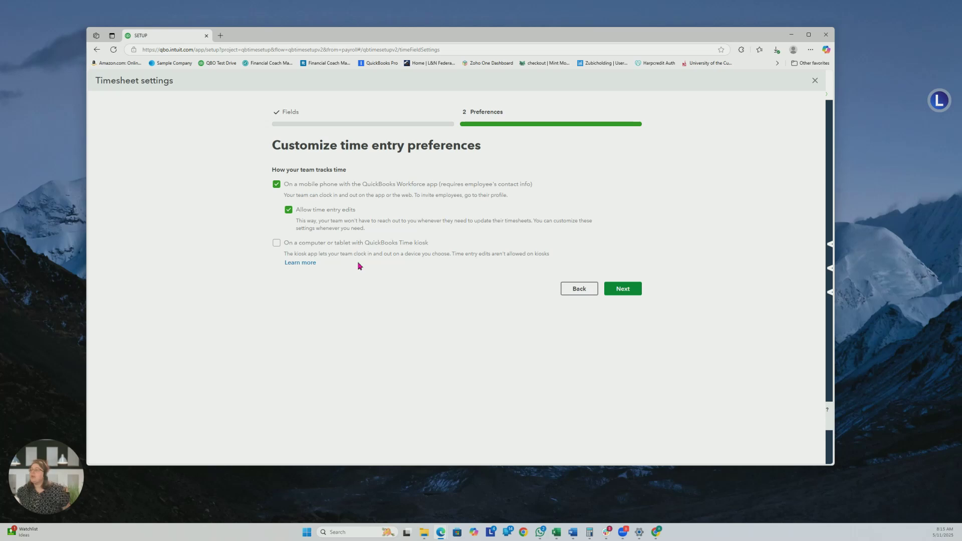
pyautogui.click(276, 244)
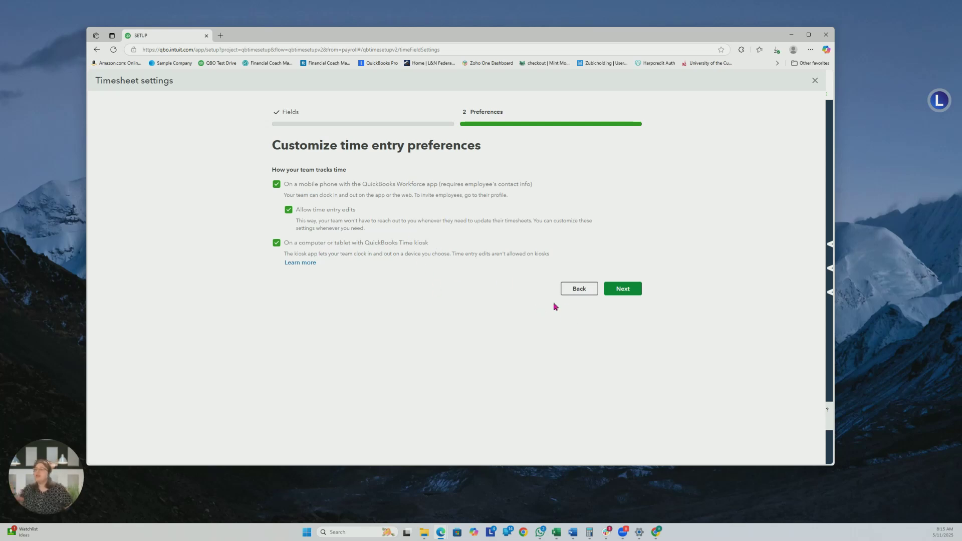
pyautogui.click(623, 290)
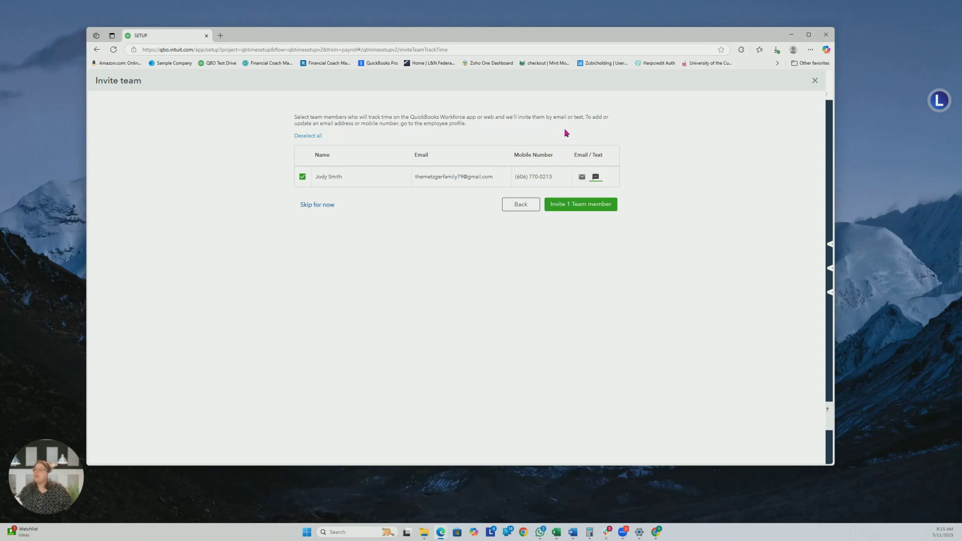
# Invite the one team member to track time and skip the Tailor your setup options
pyautogui.click(575, 209)
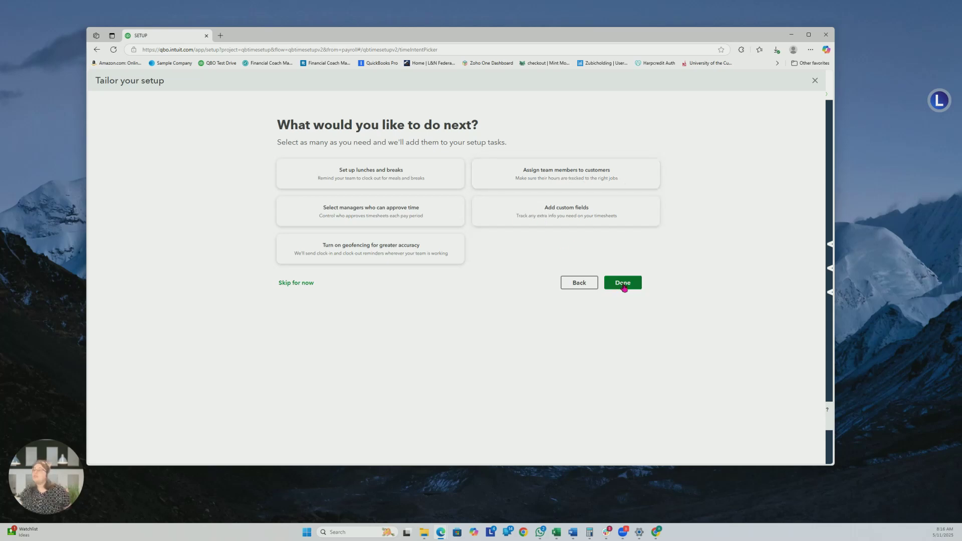
pyautogui.click(296, 284)
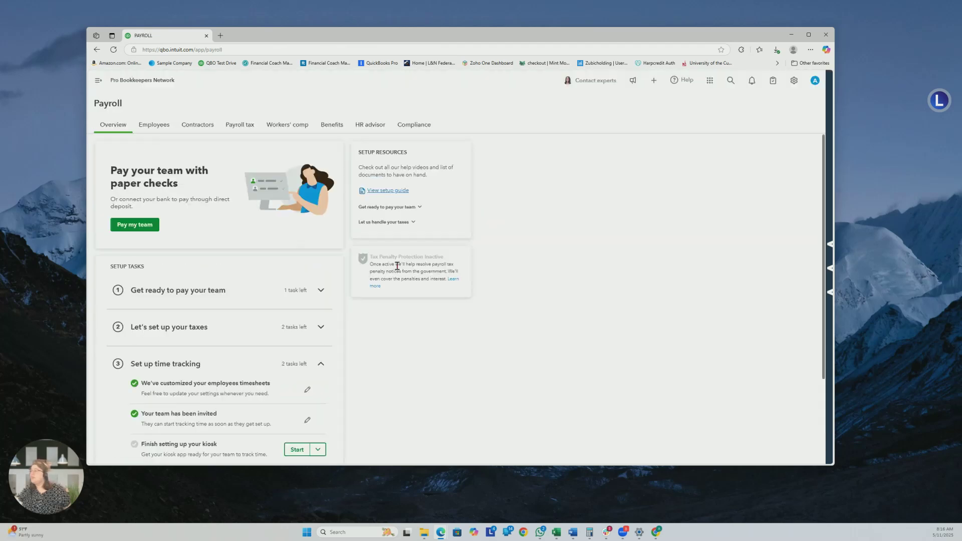
# Expand the 'Take care of your team' tasks, then view the Employees list with its one active employee
pyautogui.scroll(-3, 339, 277)
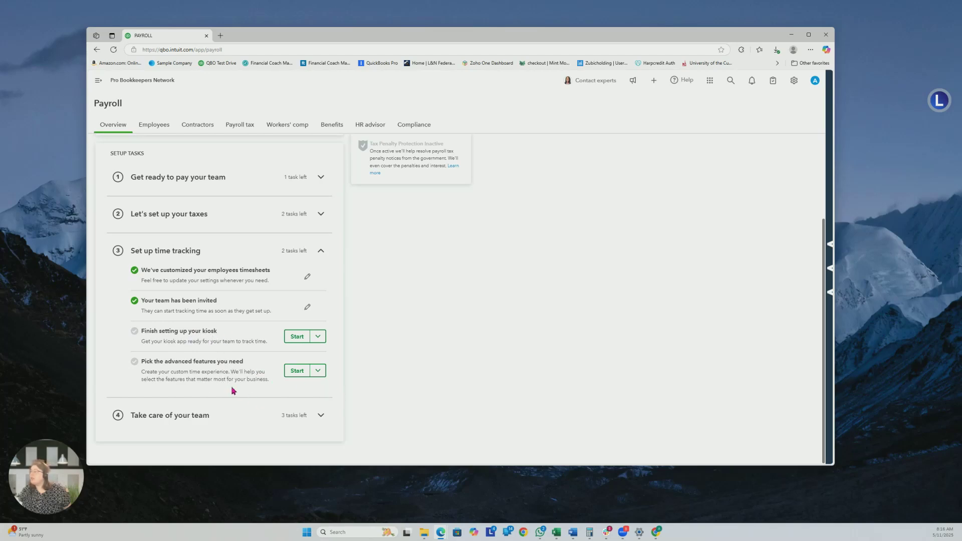
pyautogui.click(324, 420)
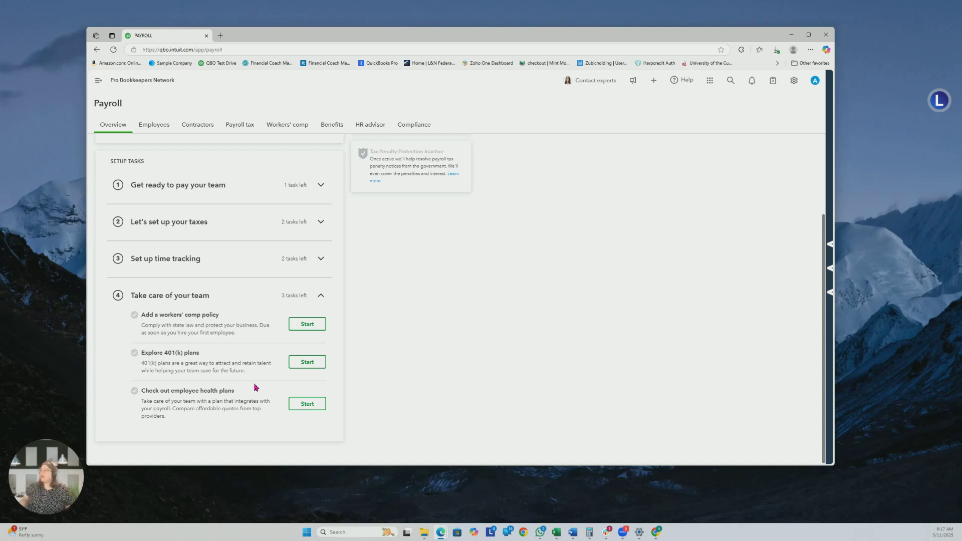
pyautogui.click(151, 128)
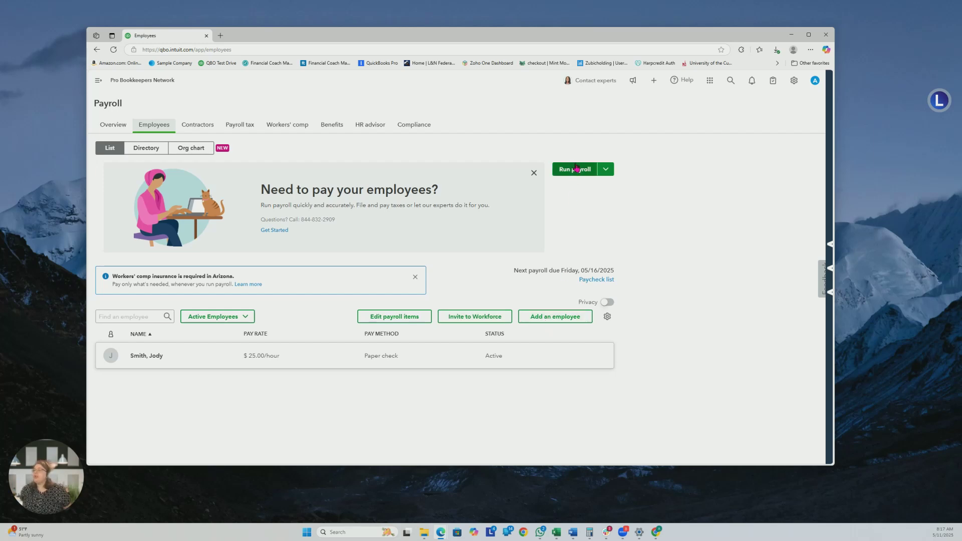
# View the extra options under the Run payroll dropdown
pyautogui.click(607, 171)
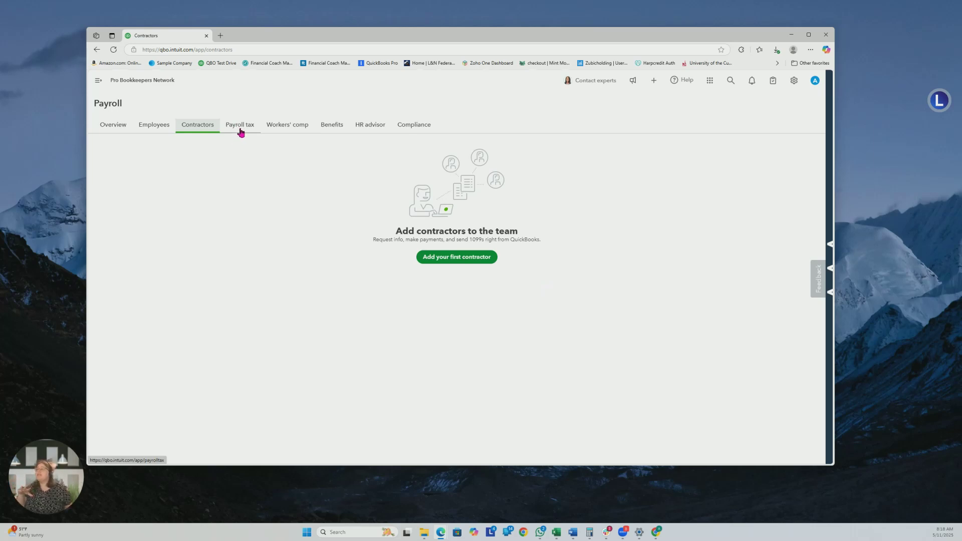
# Check the pending payroll tax payment details and tax filings, then go to Workers' comp
pyautogui.click(896, 125)
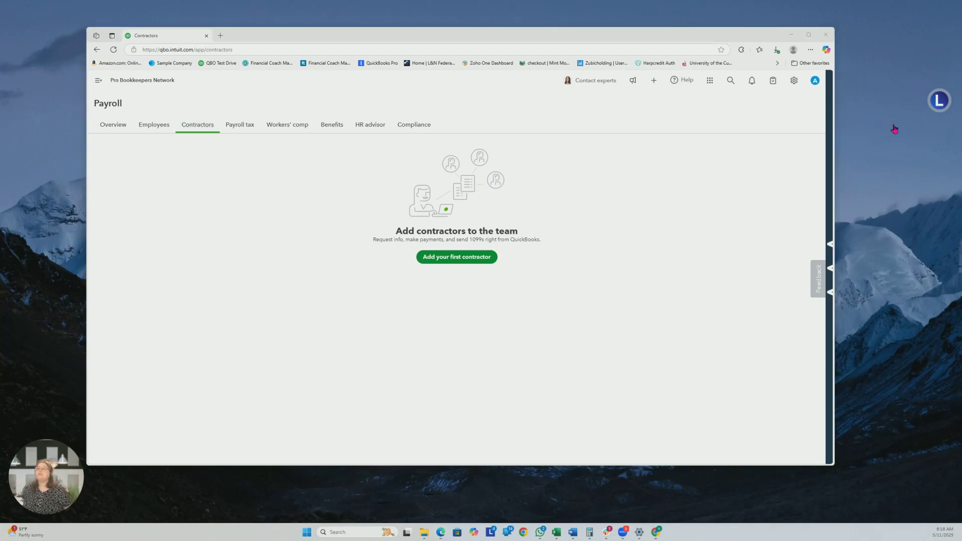
pyautogui.click(238, 127)
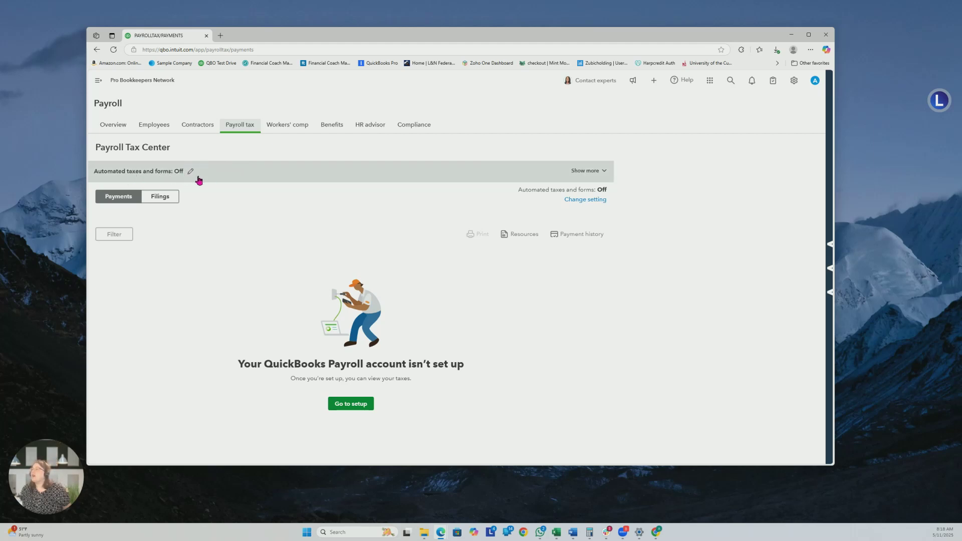
pyautogui.click(605, 171)
pyautogui.click(168, 260)
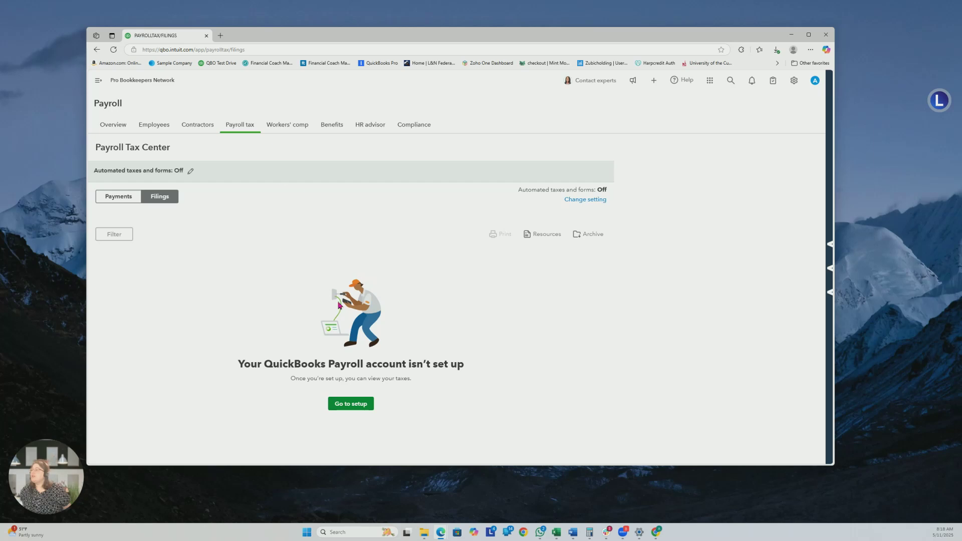
pyautogui.click(299, 130)
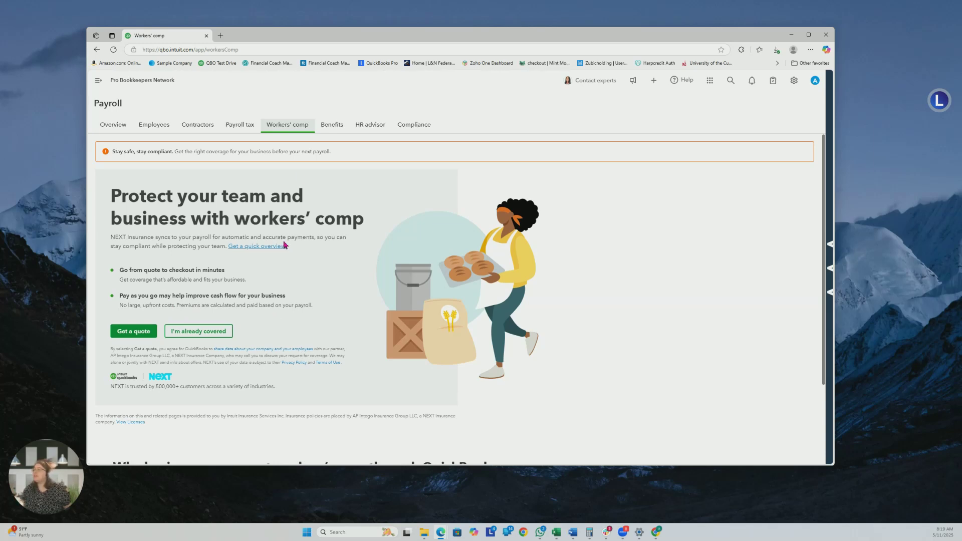
# Show the Benefits page with Allstate health insurance and Human Interest 401(k) offers
pyautogui.click(330, 130)
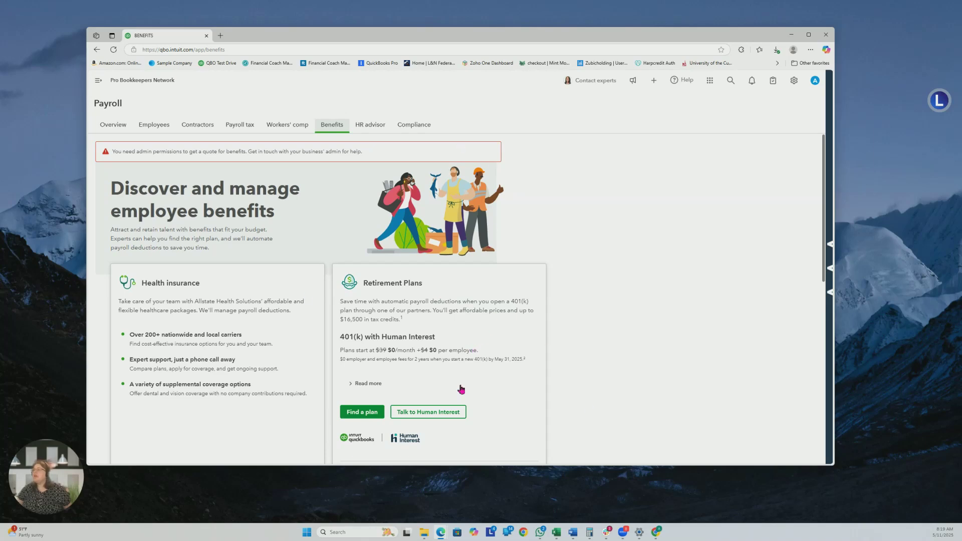
pyautogui.click(379, 128)
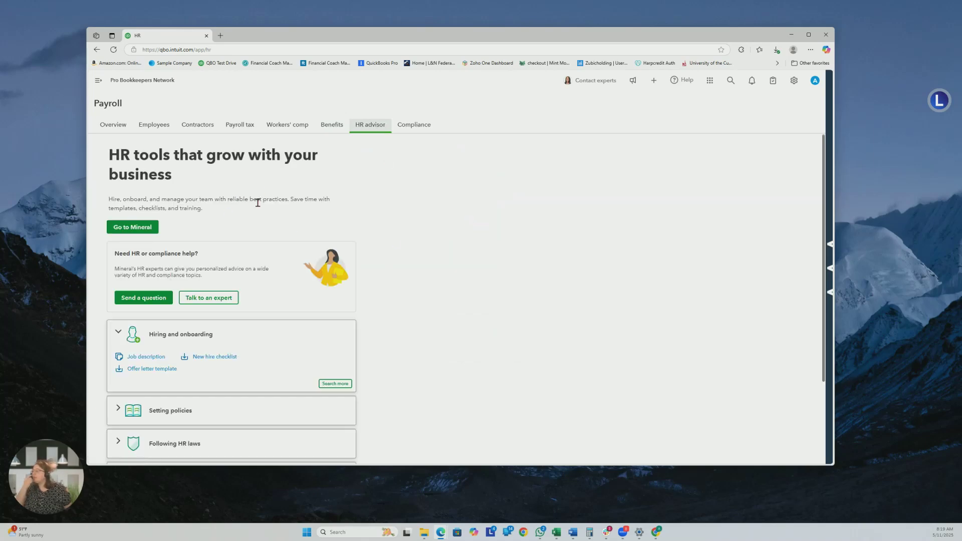
pyautogui.click(150, 299)
pyautogui.scroll(-3, 263, 280)
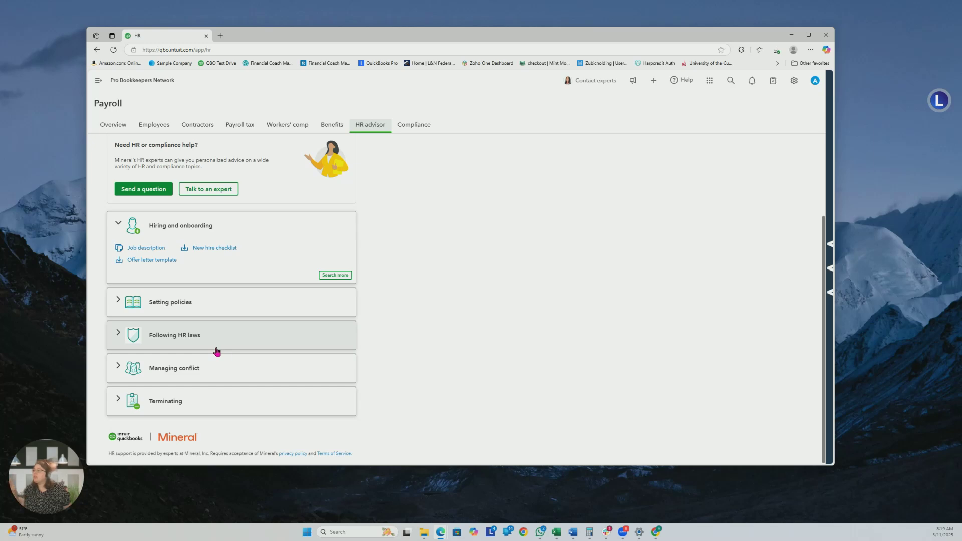
pyautogui.scroll(3, 220, 358)
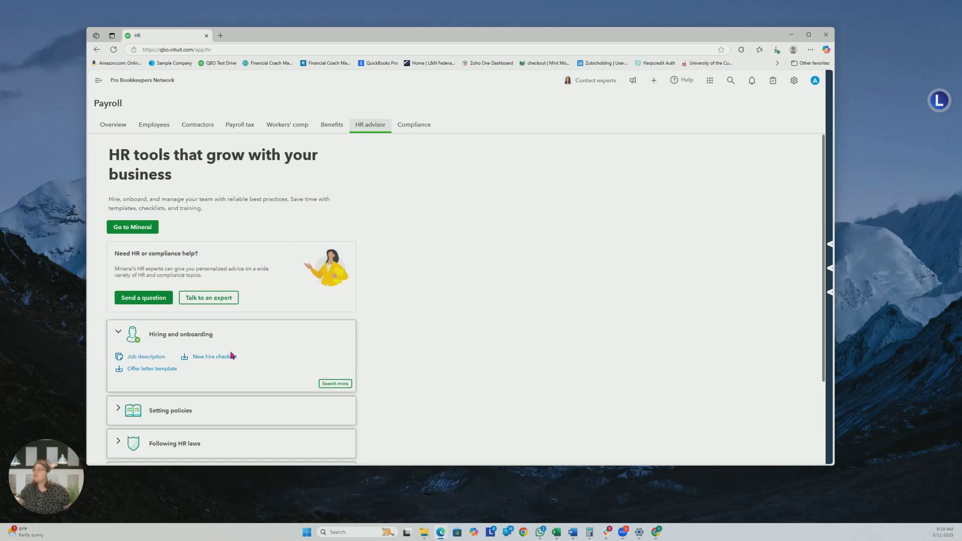
# Browse the Compliance page's articles on compliance news, W-2 and 1099 guides, and federal tax liability
pyautogui.click(413, 125)
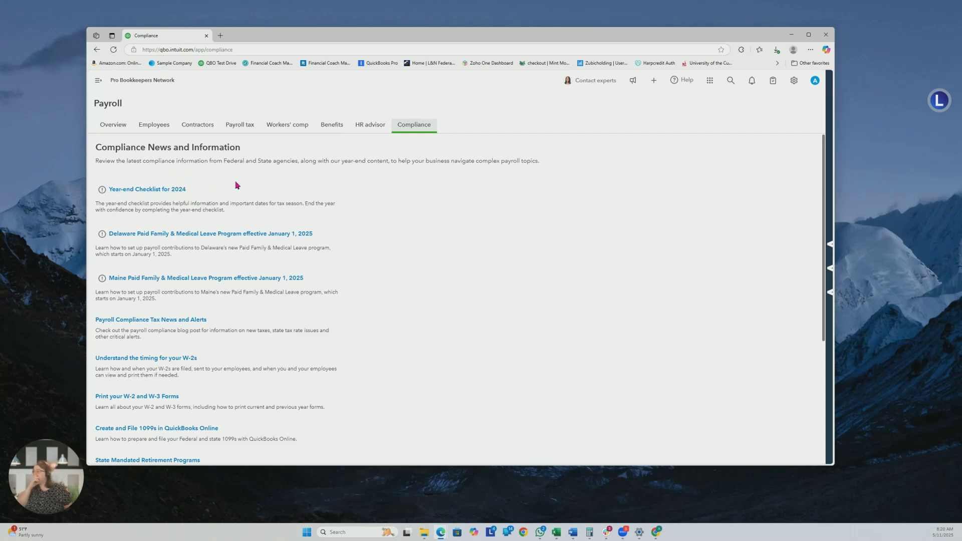
pyautogui.scroll(-3, 272, 245)
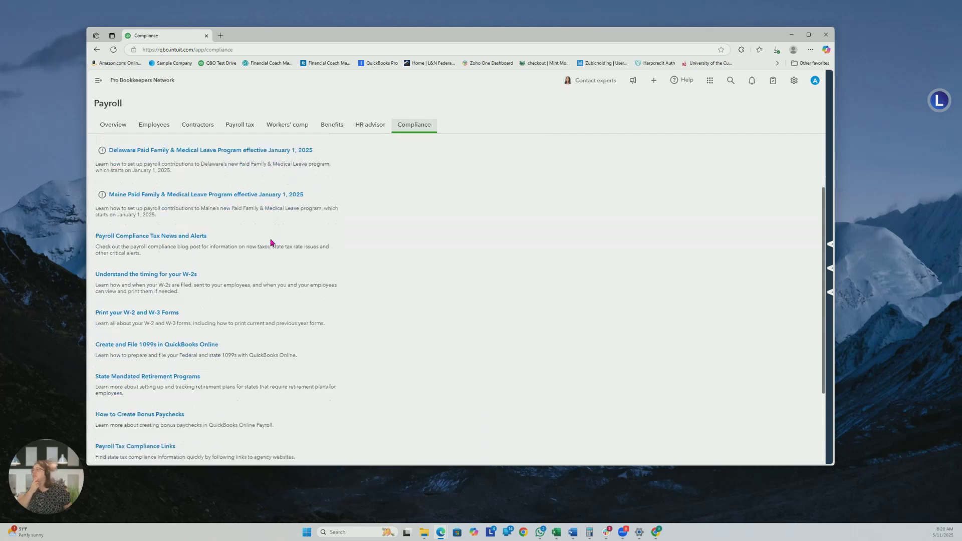
pyautogui.scroll(-1, 270, 243)
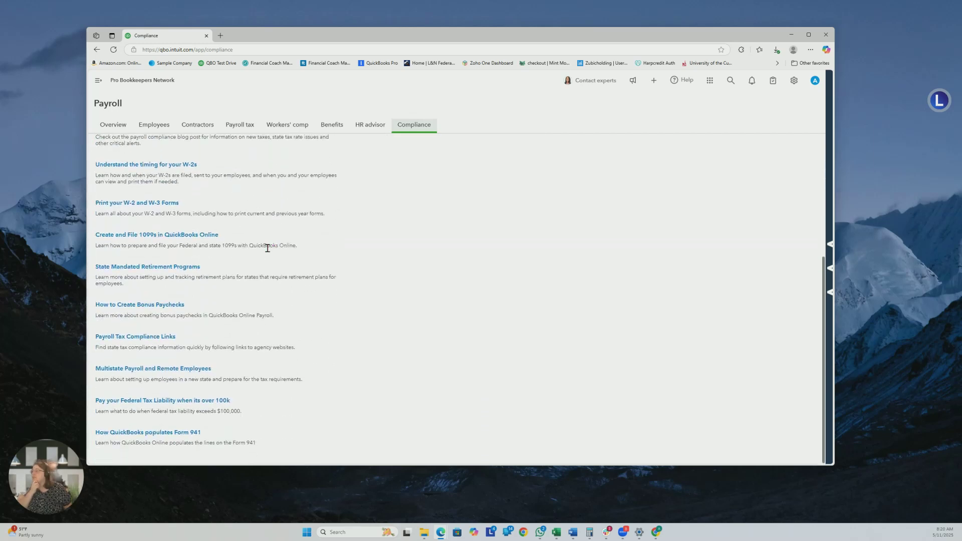
pyautogui.scroll(1, 267, 248)
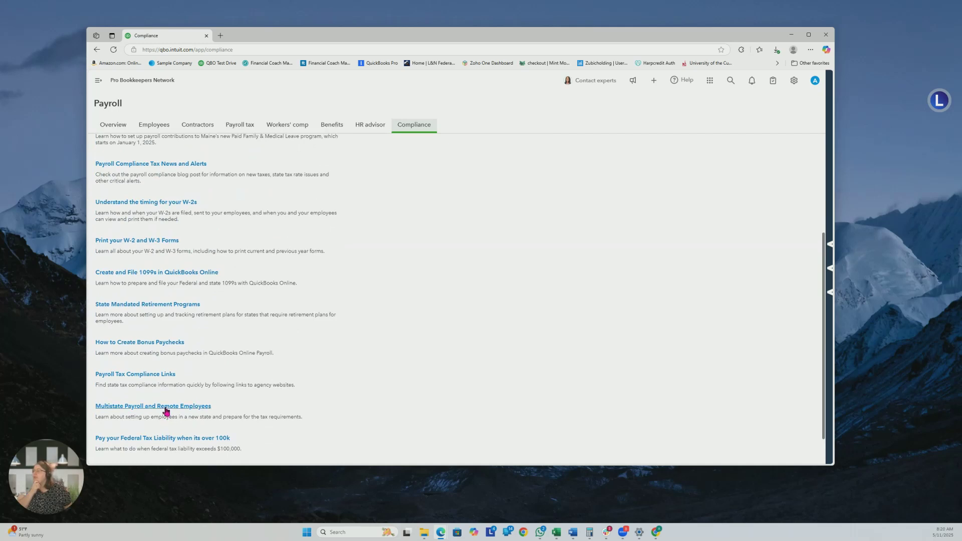
pyautogui.scroll(-1, 373, 331)
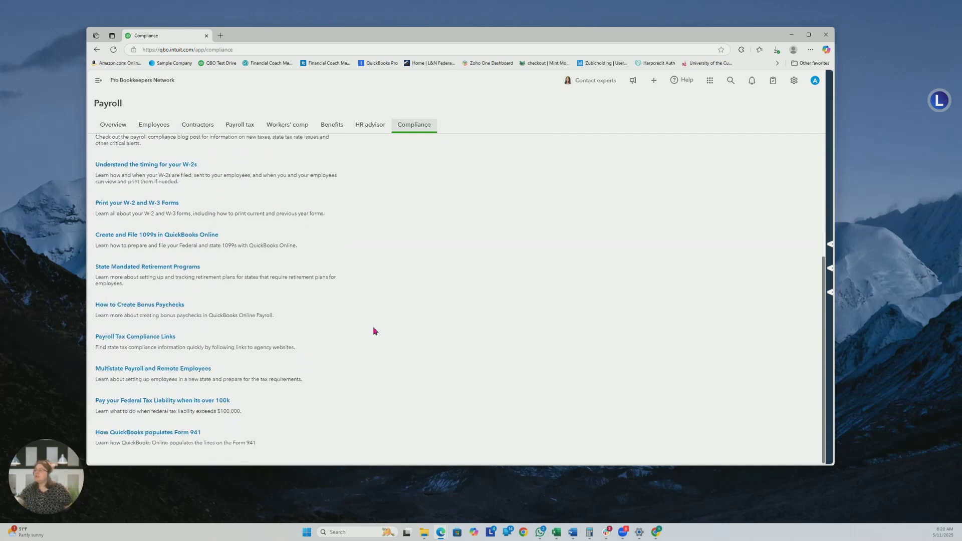